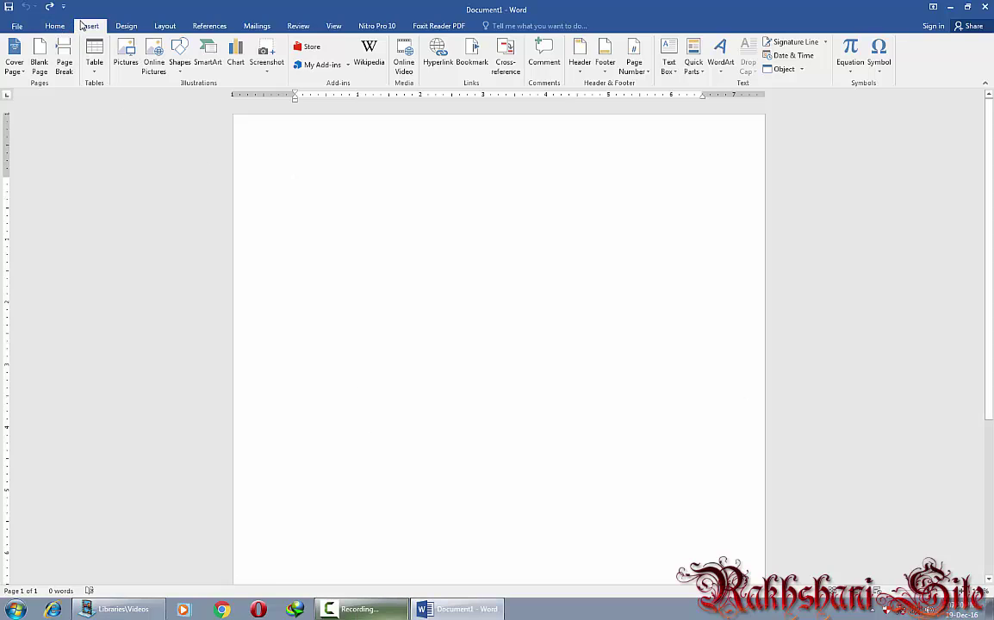
# - Insert the Motion cover page with its train photo
pyautogui.click(16, 65)
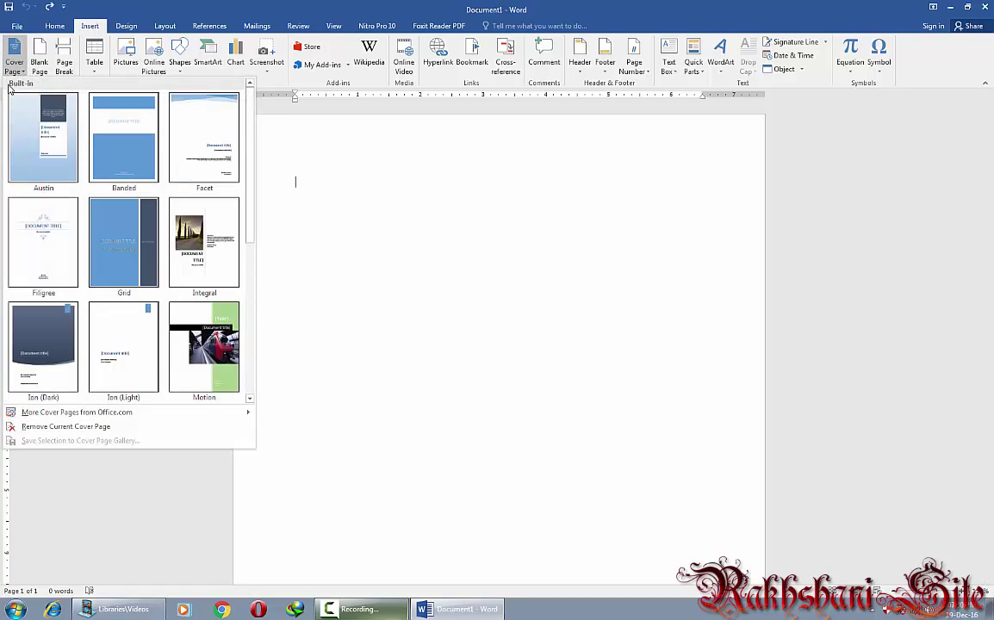
pyautogui.click(350, 136)
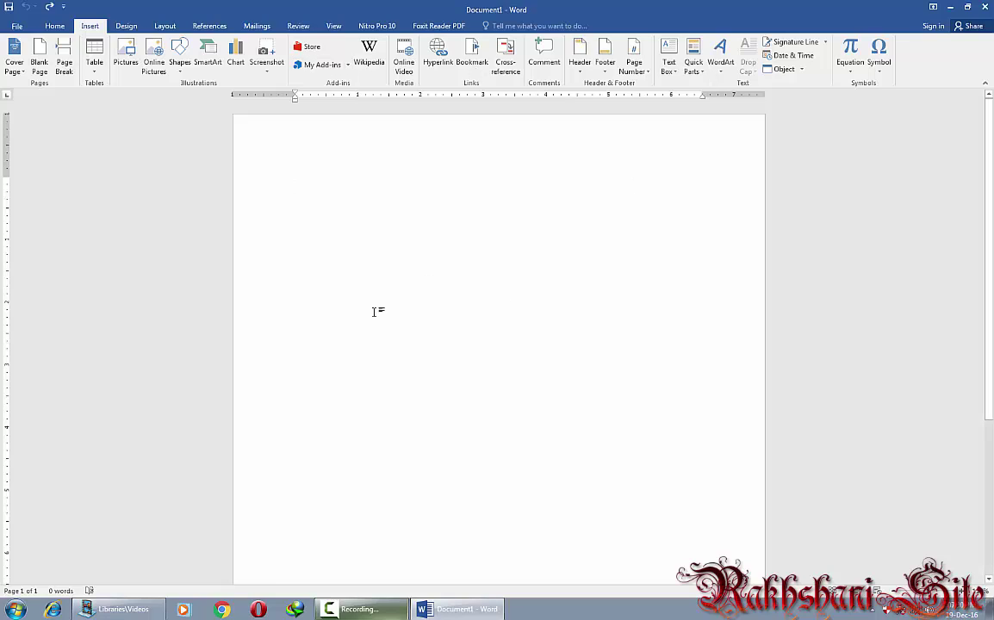
pyautogui.click(15, 68)
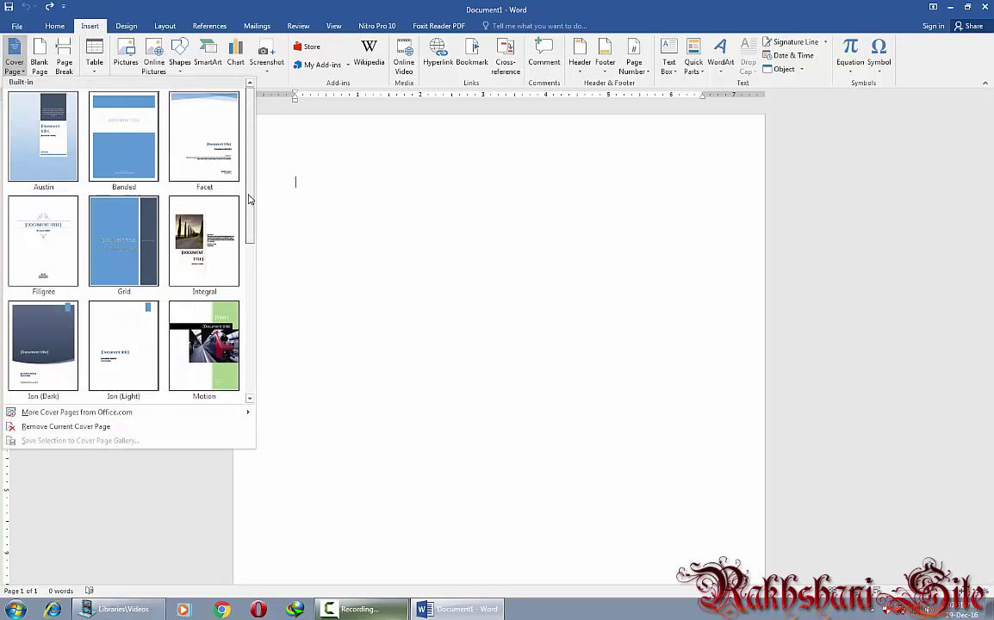
pyautogui.moveTo(249, 199); pyautogui.dragTo(251, 267)
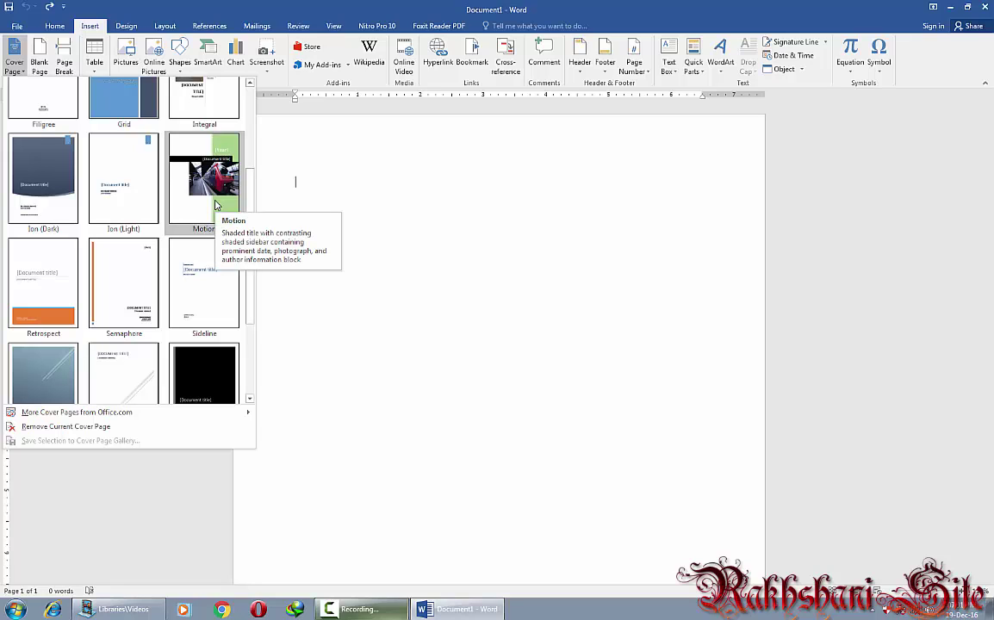
pyautogui.click(216, 205)
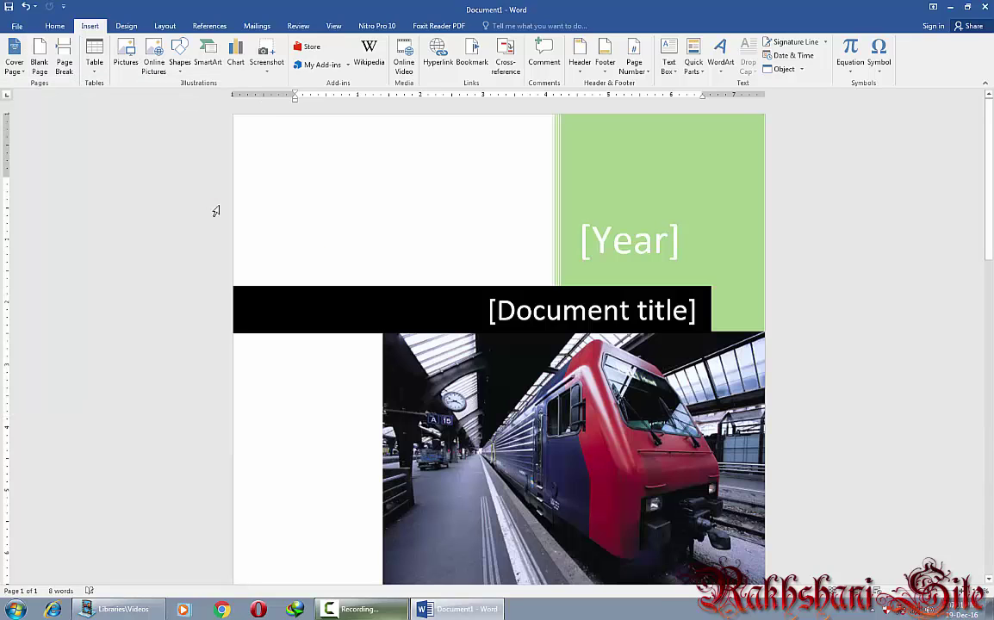
# - Set the cover's Year field to 2016 by picking a December 2016 date
pyautogui.click(655, 246)
pyautogui.click(689, 238)
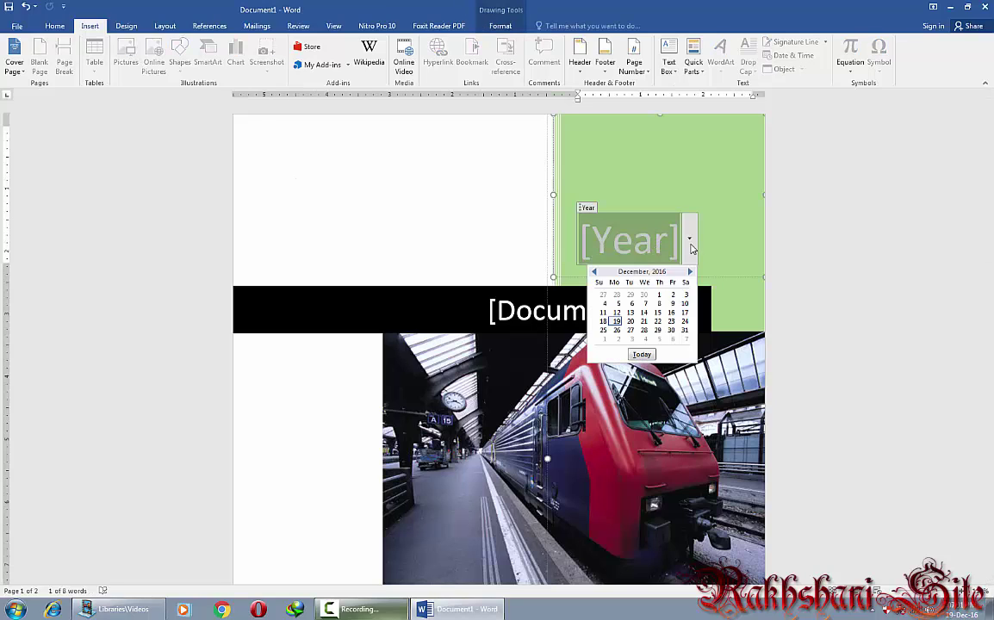
pyautogui.click(659, 321)
pyautogui.scroll(-3, 838, 162)
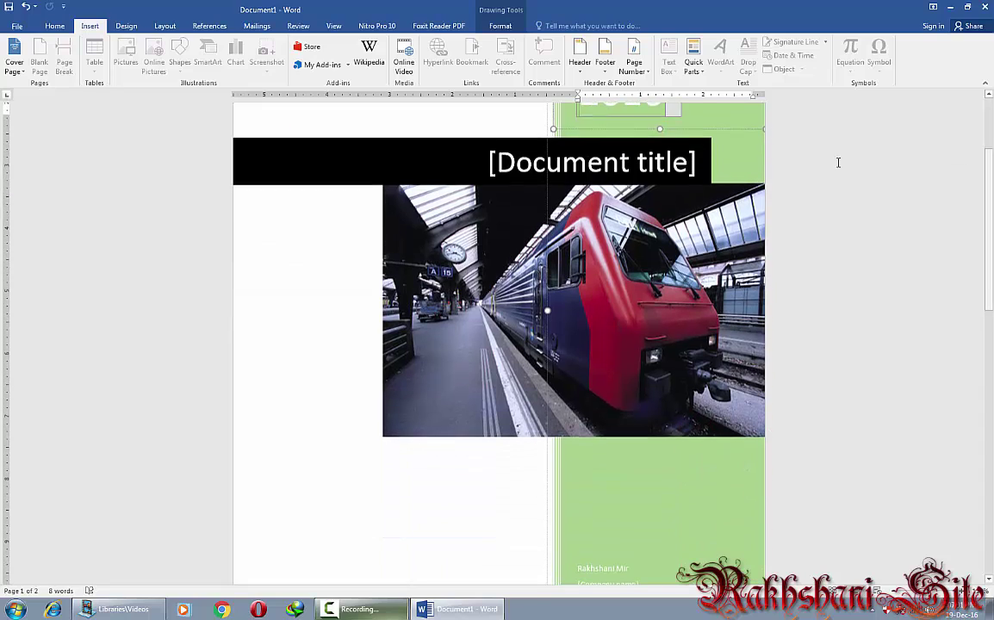
pyautogui.click(672, 110)
pyautogui.click(625, 173)
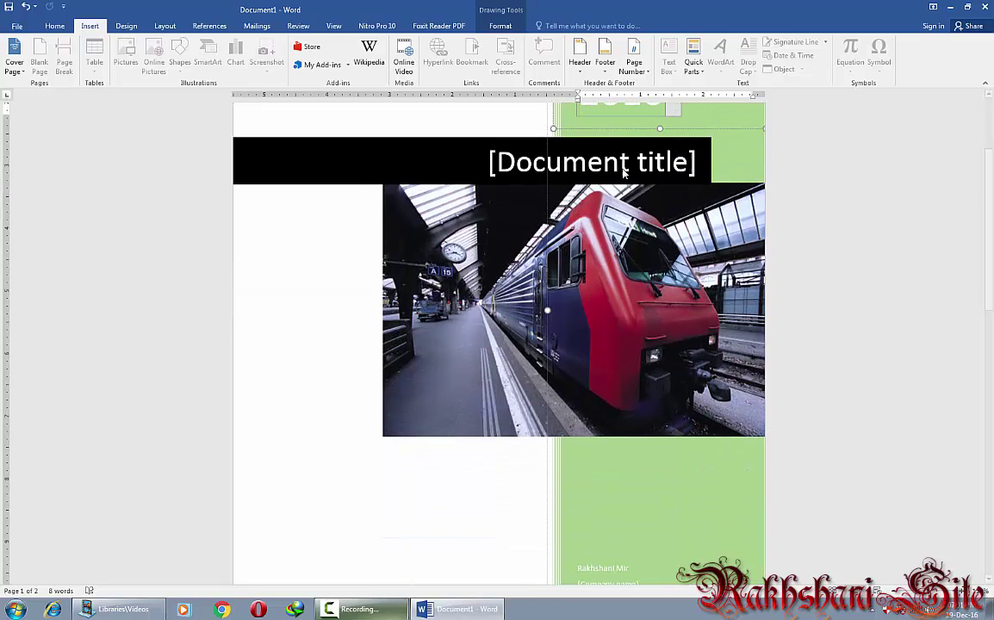
pyautogui.scroll(3, 571, 213)
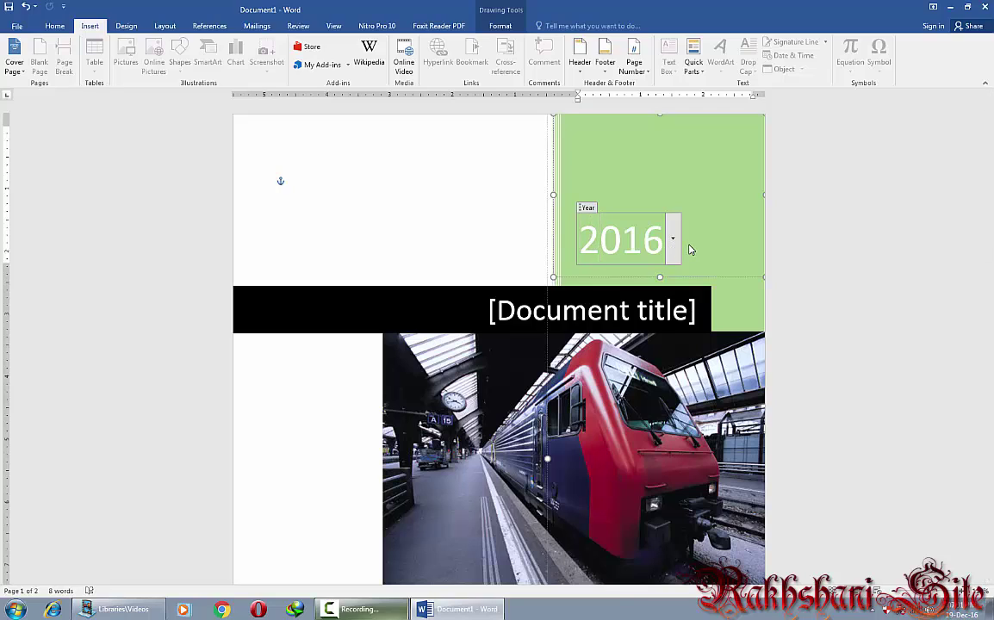
pyautogui.click(15, 69)
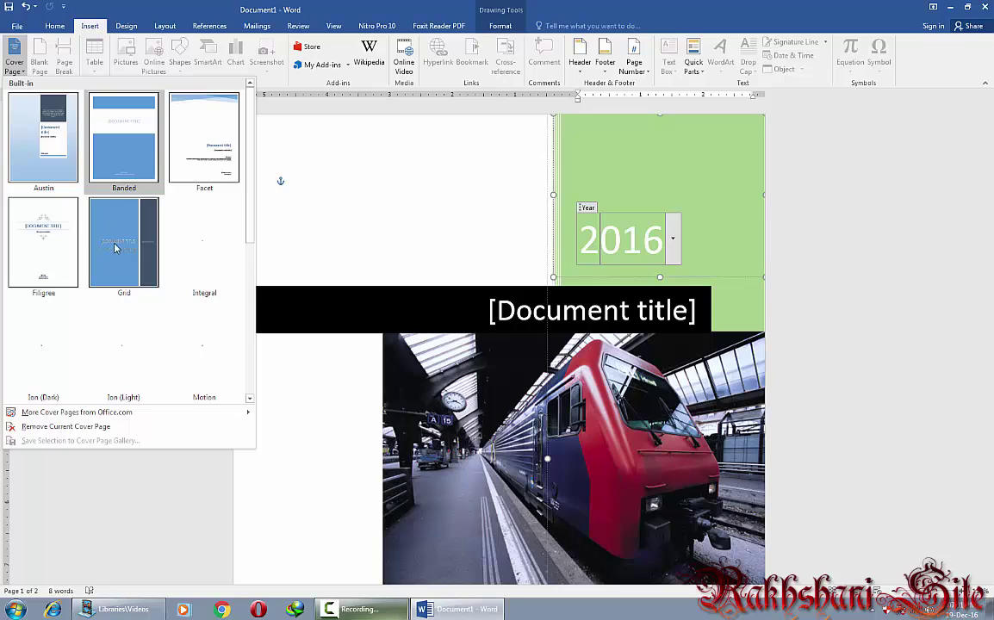
# - Replace the cover with the Grid design and inspect its subtitle and sidebar
pyautogui.click(112, 241)
pyautogui.moveTo(991, 249); pyautogui.dragTo(991, 284)
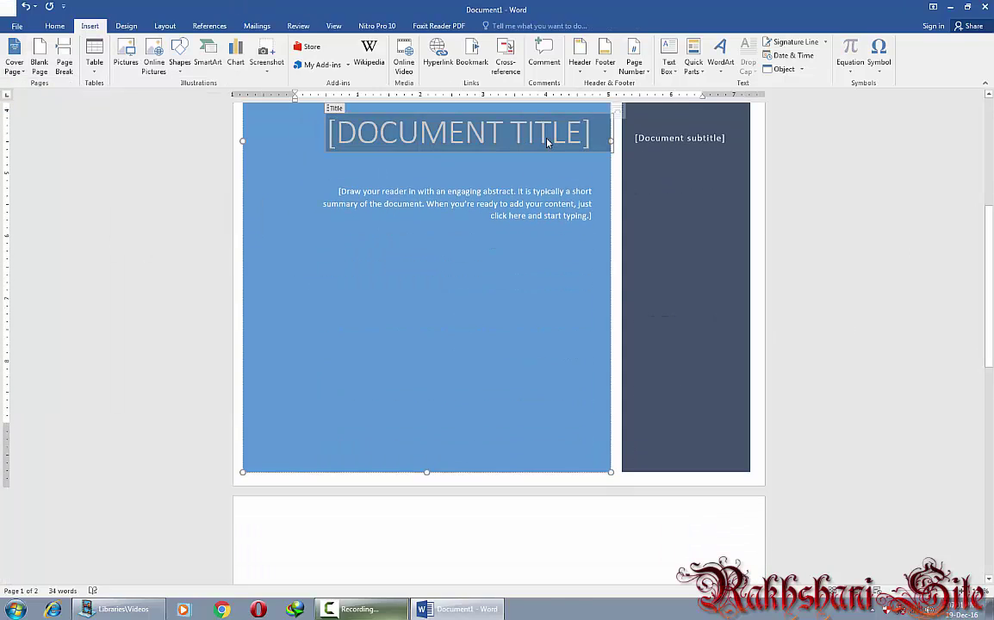
pyautogui.click(680, 138)
pyautogui.click(686, 302)
pyautogui.moveTo(989, 285)
pyautogui.mouseDown()
pyautogui.moveTo(991, 360)
pyautogui.moveTo(991, 189)
pyautogui.mouseUp()
# - Scroll the cover page gallery down to the Office.com designs
pyautogui.click(13, 59)
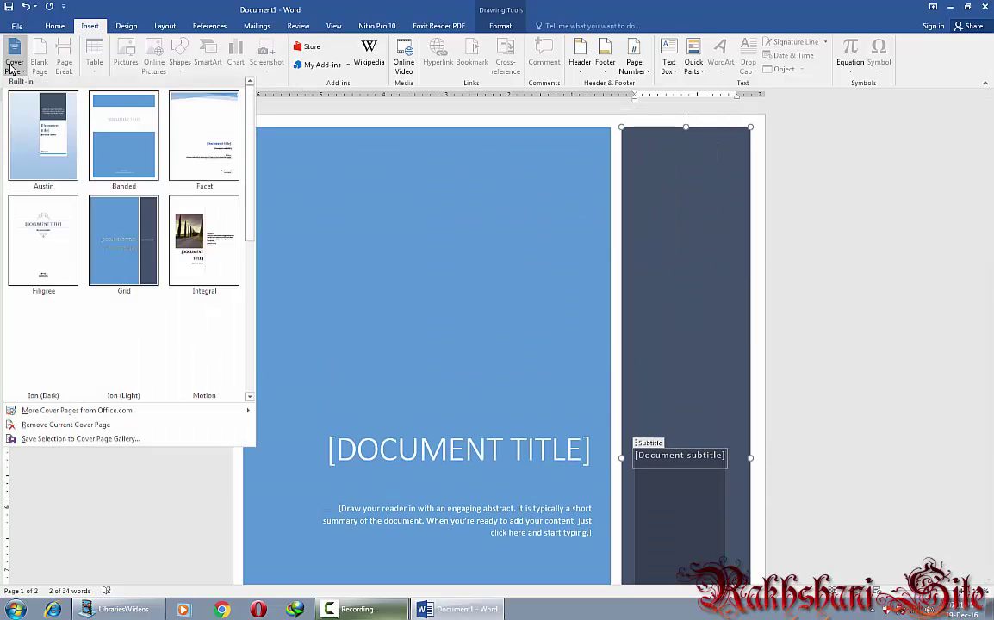
pyautogui.scroll(-1, 251, 233)
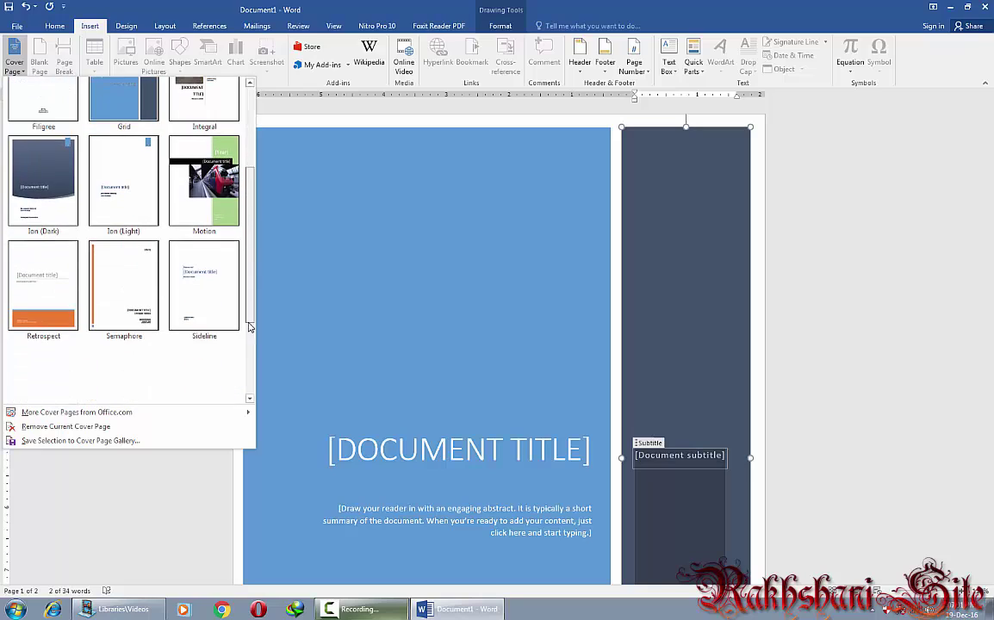
pyautogui.scroll(-1, 251, 233)
pyautogui.moveTo(152, 413)
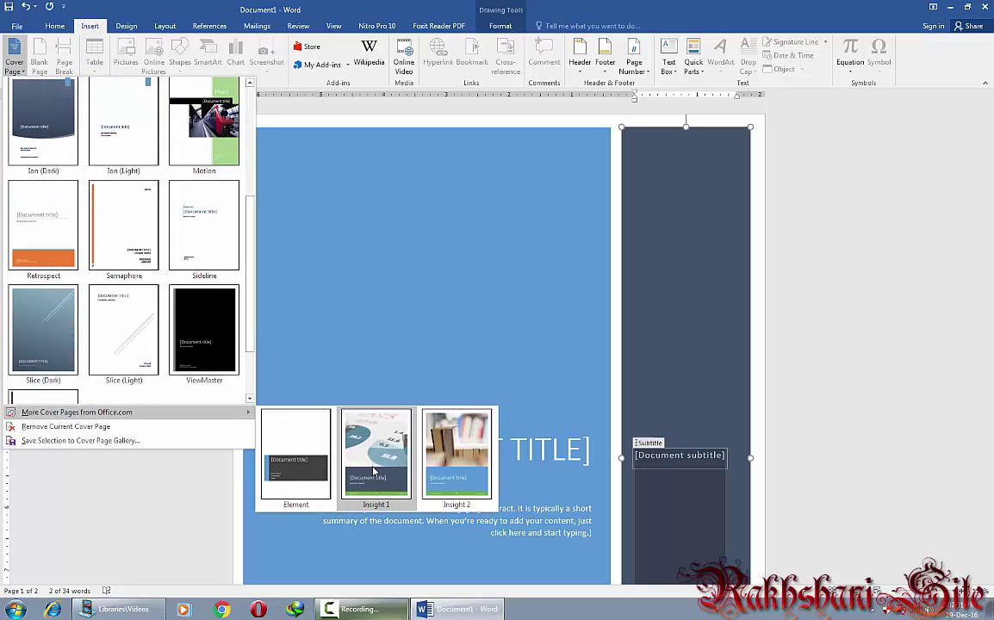
# - Replace the cover with the Insight 2 design
pyautogui.click(461, 479)
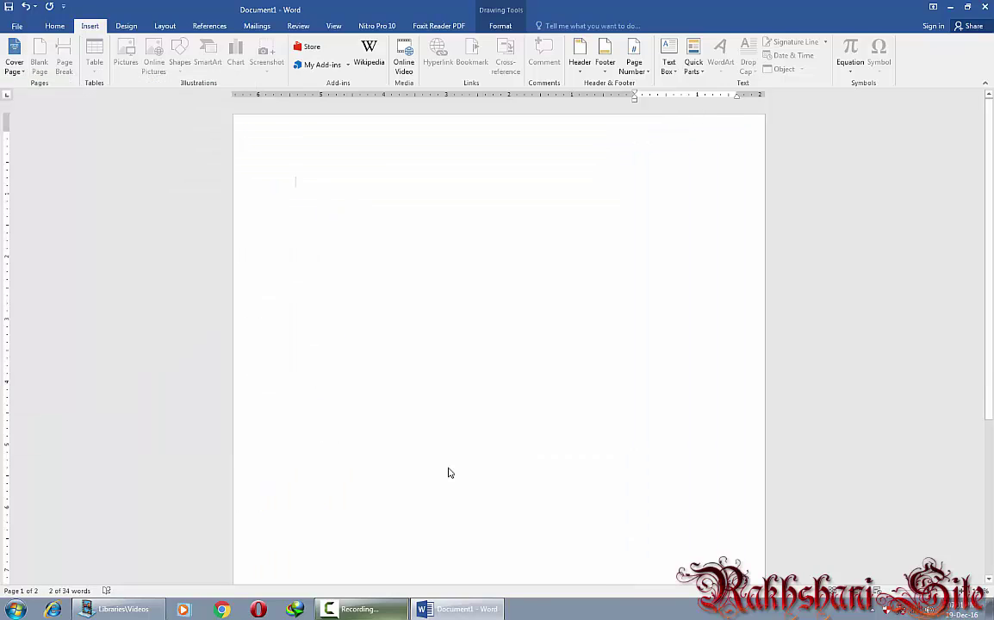
pyautogui.scroll(-3, 963, 249)
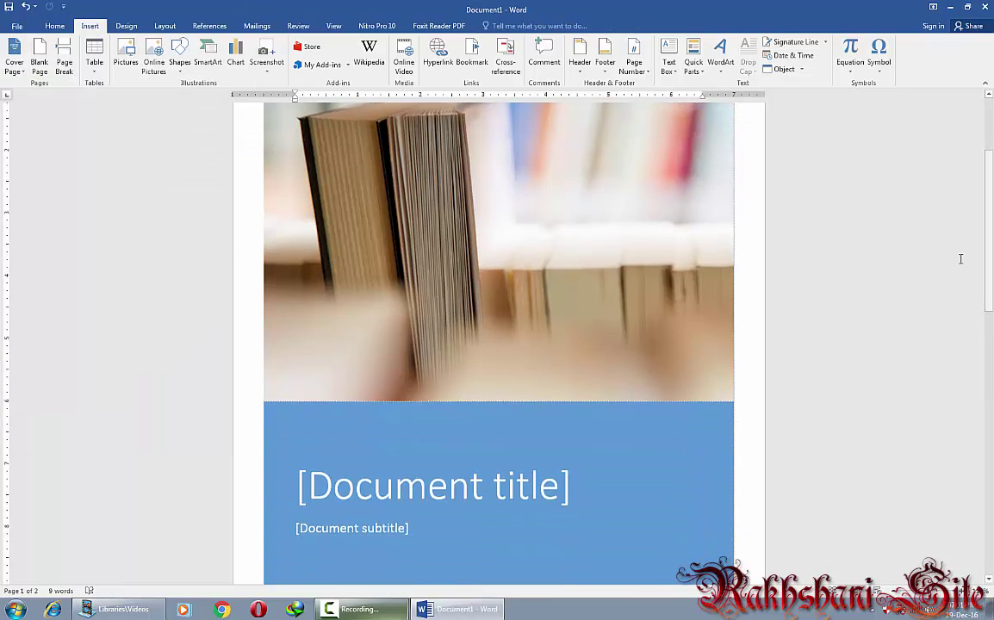
pyautogui.moveTo(989, 233); pyautogui.dragTo(990, 323)
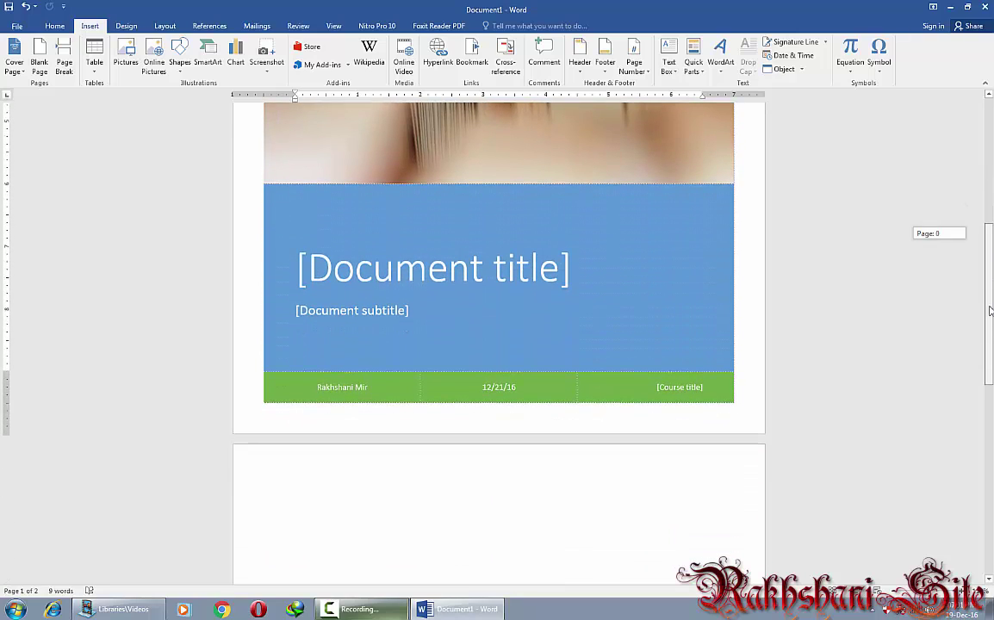
# - Select the title, subtitle, author, date (12/21/16) and course title fields in turn
pyautogui.click(418, 274)
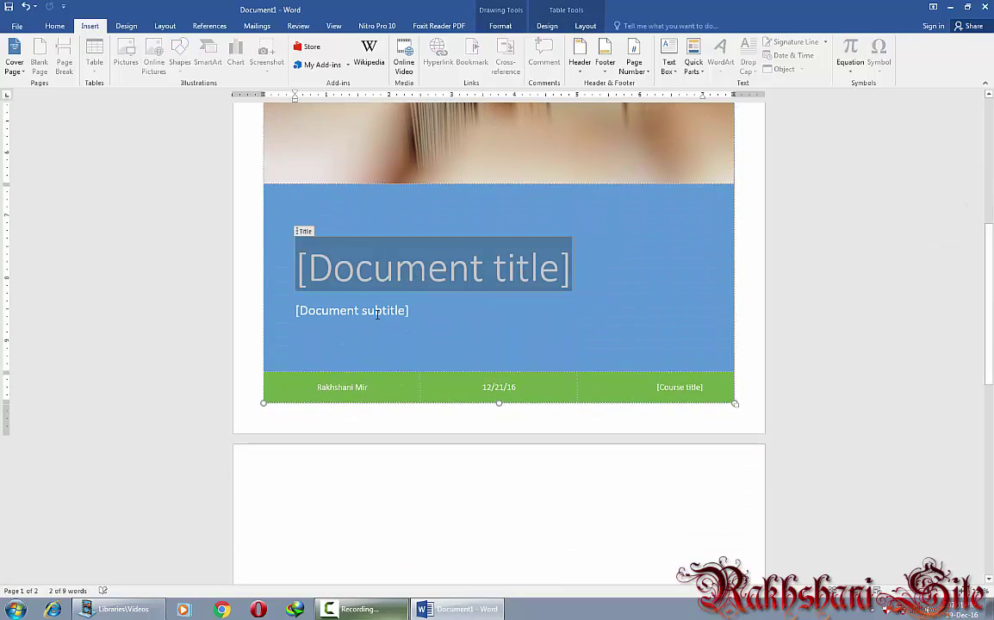
pyautogui.click(376, 319)
pyautogui.click(372, 392)
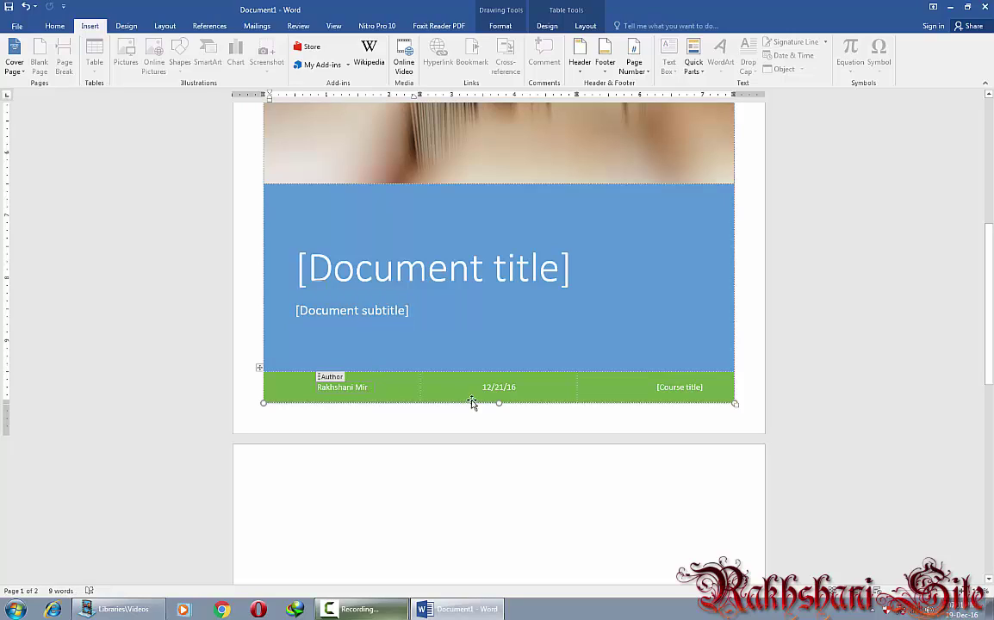
pyautogui.click(500, 388)
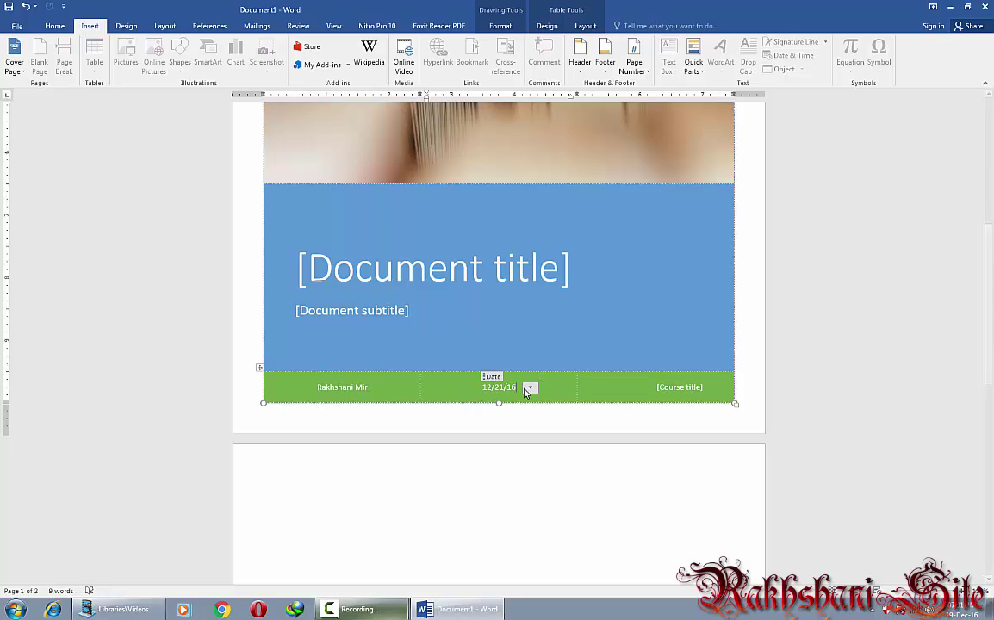
pyautogui.moveTo(522, 390); pyautogui.dragTo(459, 391)
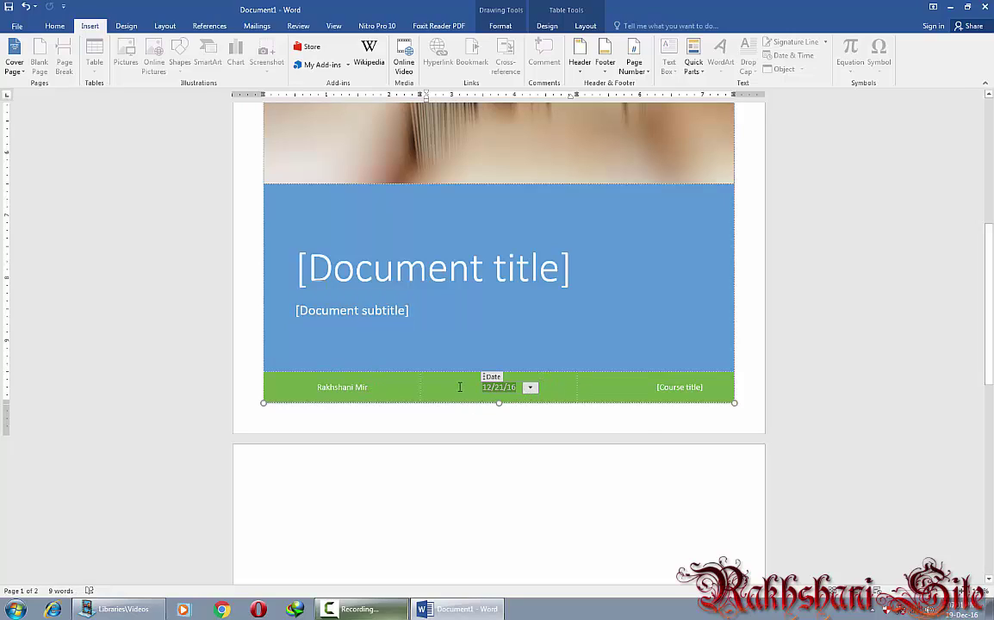
pyautogui.click(675, 388)
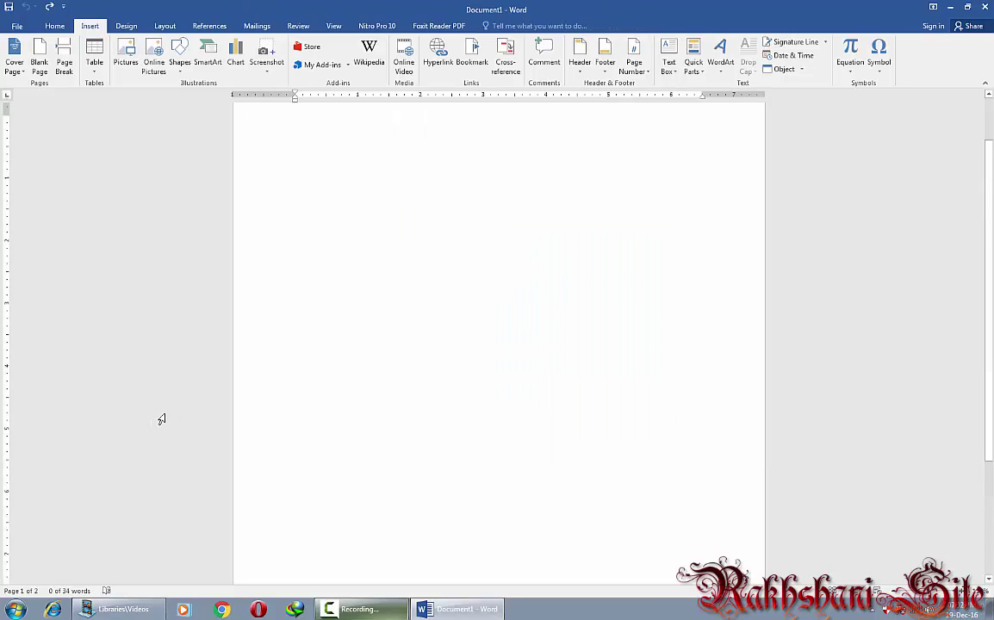
# - Add a blank page after the first, making the document two pages
pyautogui.click(38, 69)
pyautogui.click(47, 70)
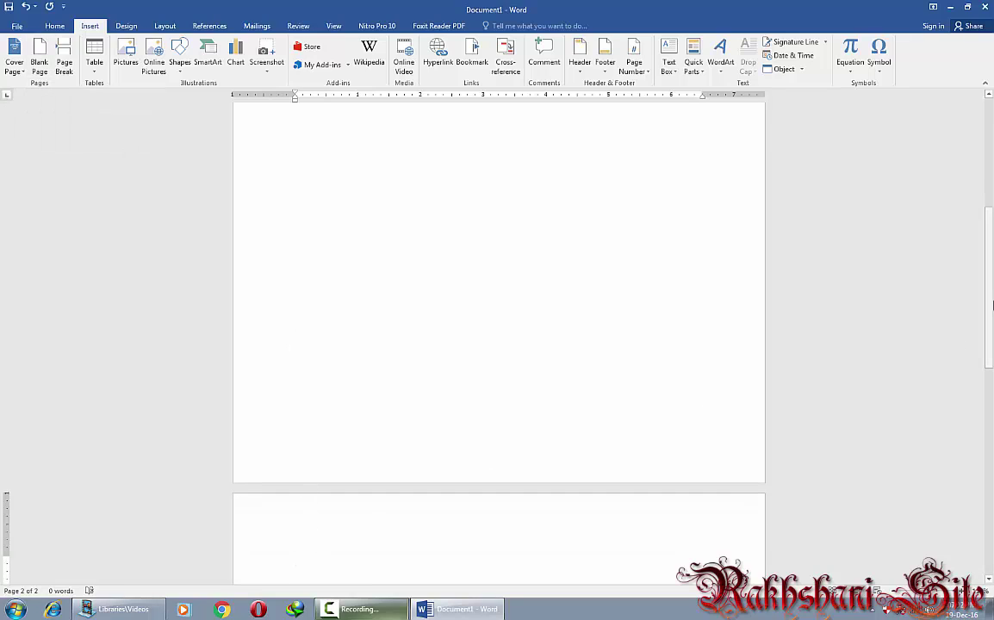
pyautogui.moveTo(989, 284); pyautogui.dragTo(989, 301)
# - Move the caret between the two pages and add a few empty lines
pyautogui.click(384, 192)
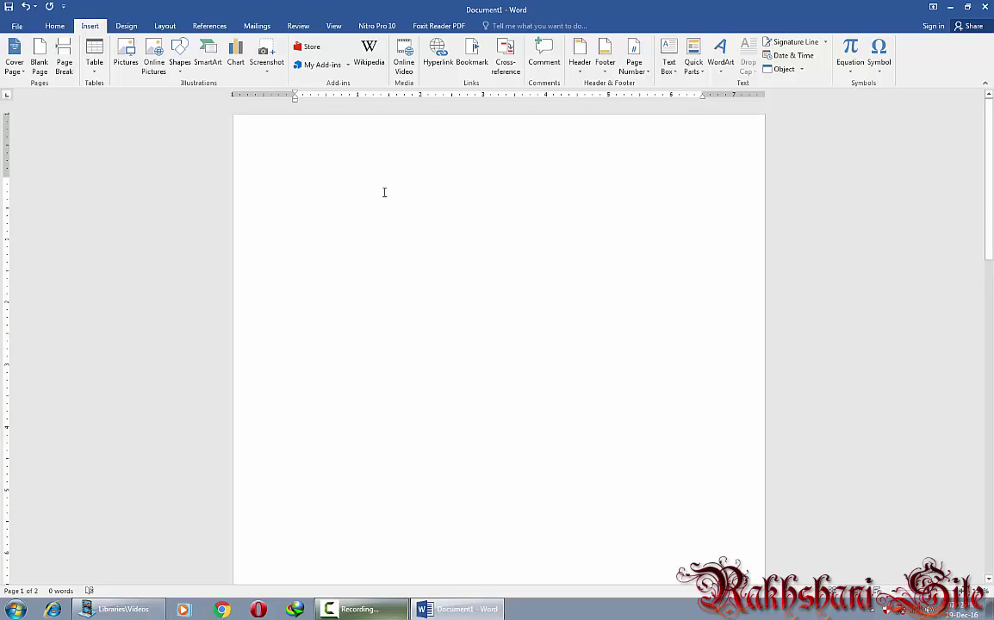
pyautogui.press('Down')
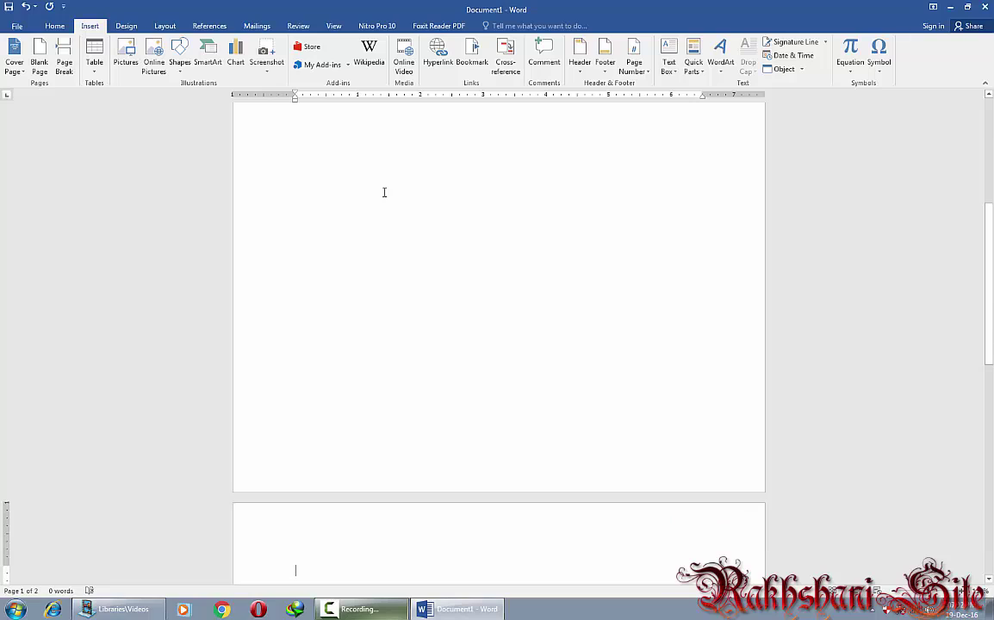
pyautogui.press('Up')
pyautogui.press('Down')
pyautogui.press('Up')
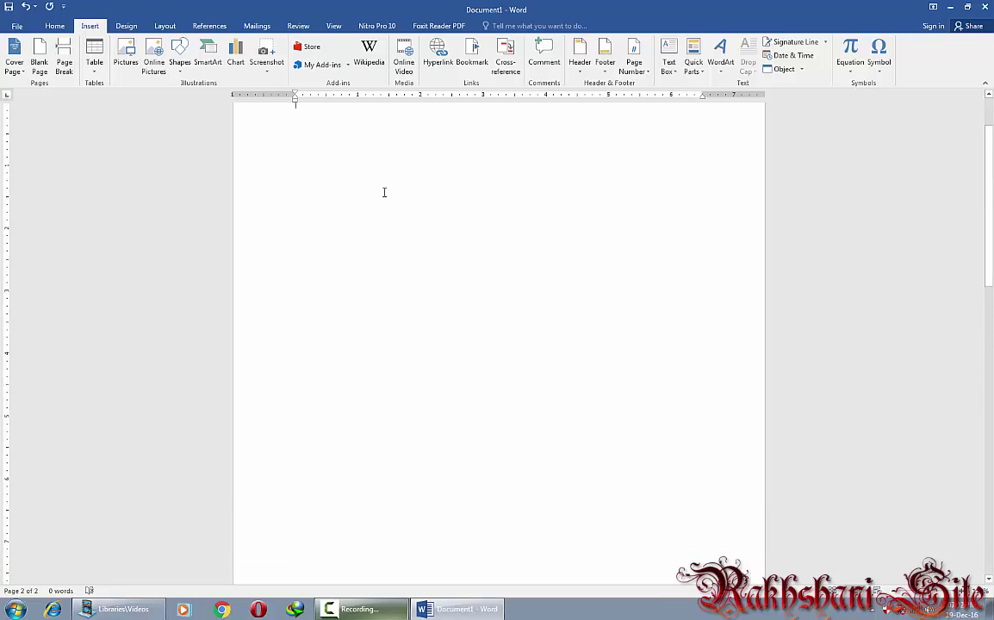
pyautogui.press('Up')
pyautogui.press('Return')
pyautogui.press('Return')
pyautogui.press('Return')
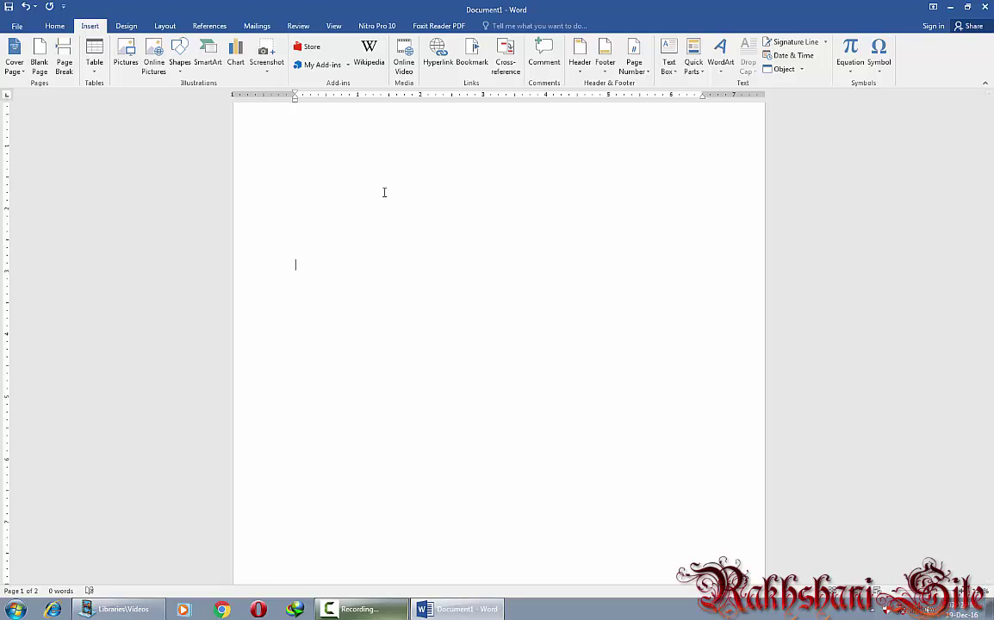
pyautogui.press('Down')
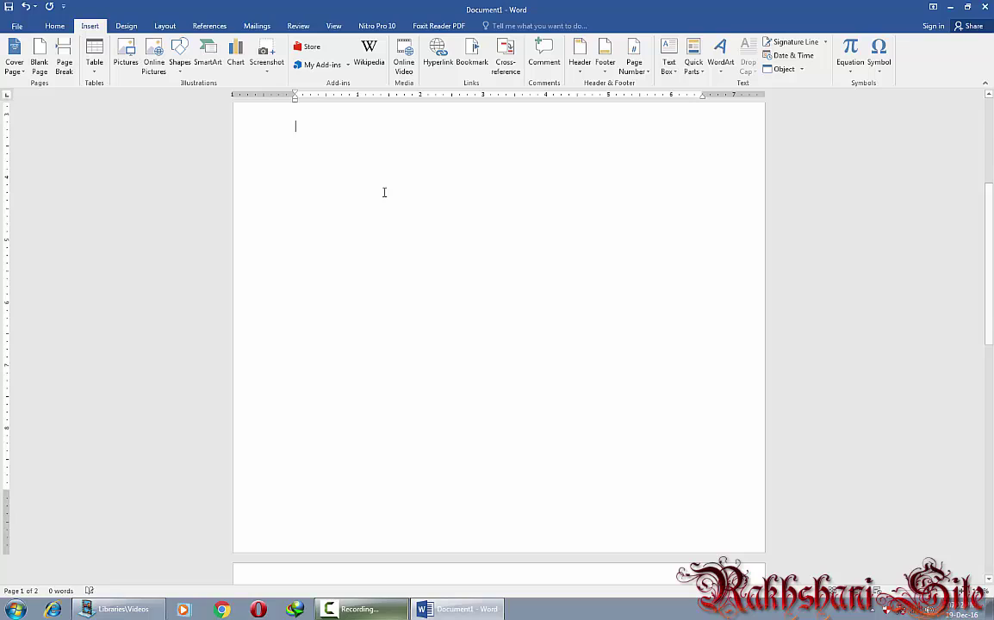
pyautogui.press('Return')
pyautogui.press('Return')
pyautogui.press('Return')
# - Insert a page break, then undo it with Ctrl+Z
pyautogui.click(62, 62)
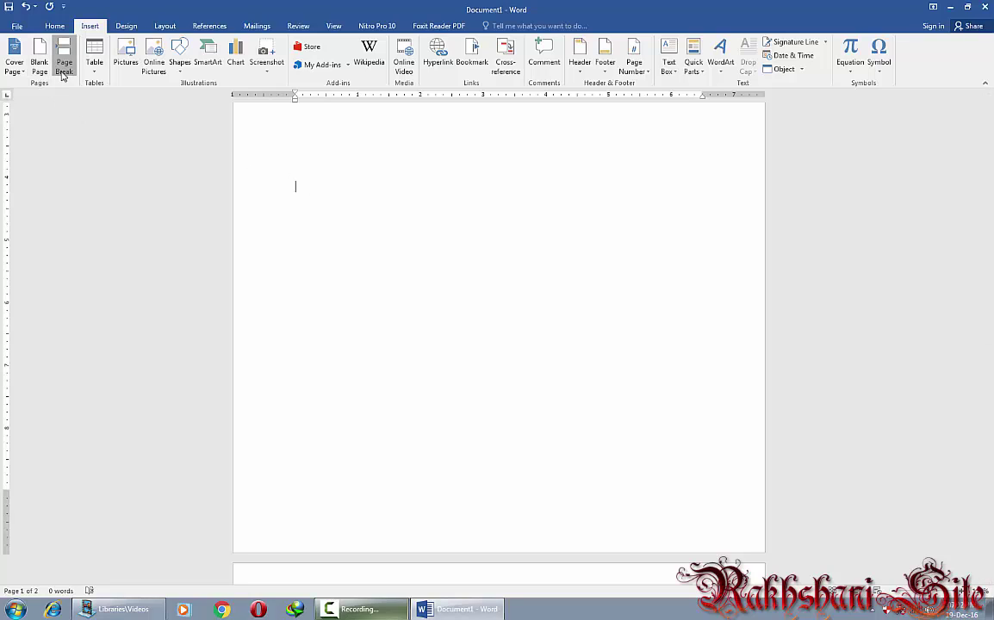
pyautogui.click(379, 230)
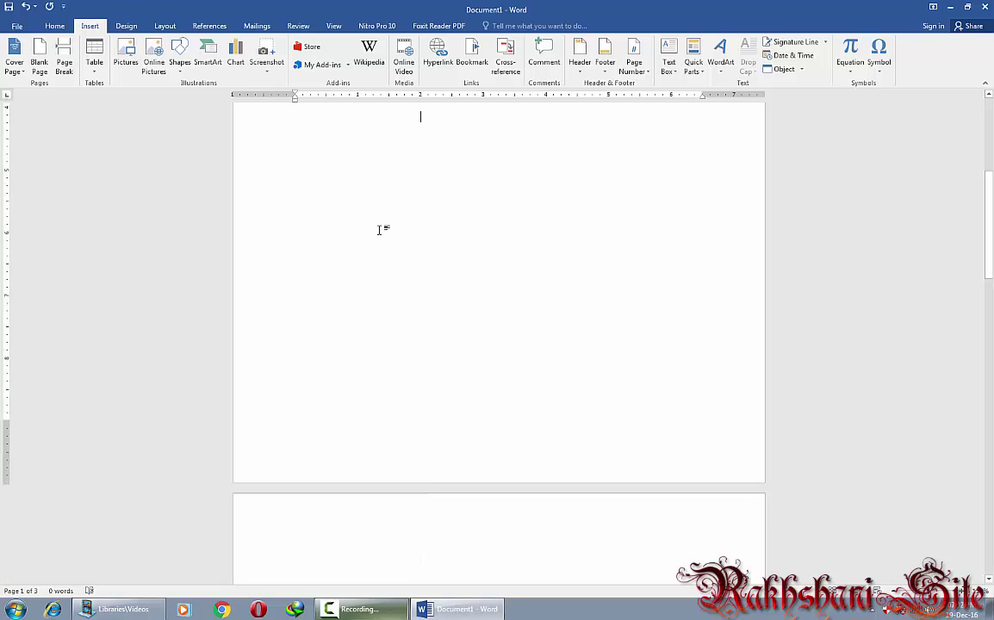
pyautogui.hotkey('ctrl', 'z')
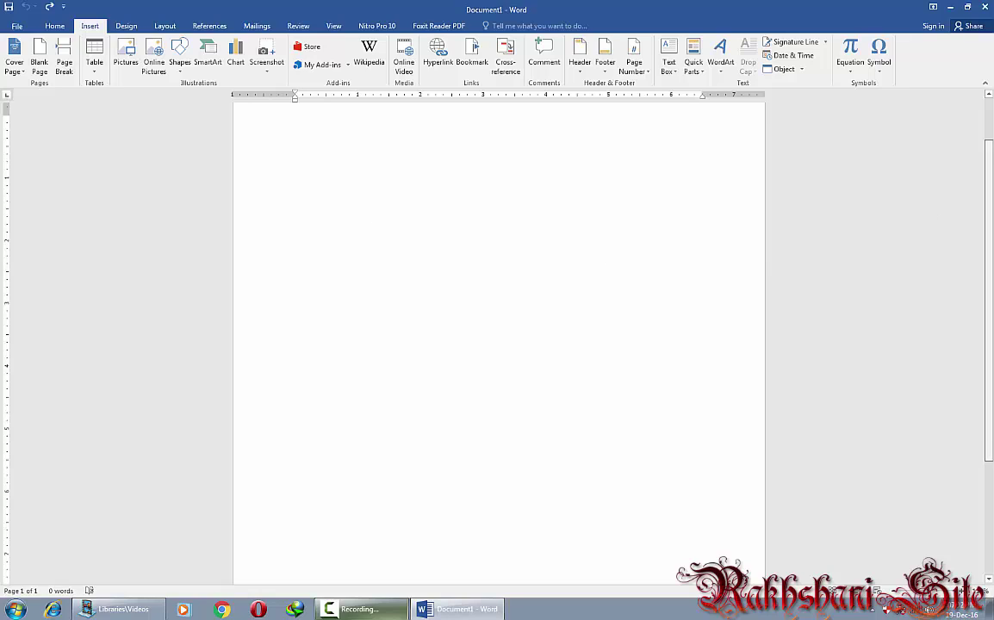
# - Embed a blank Excel spreadsheet from the Table dropdown
pyautogui.scroll(2, 762, 146)
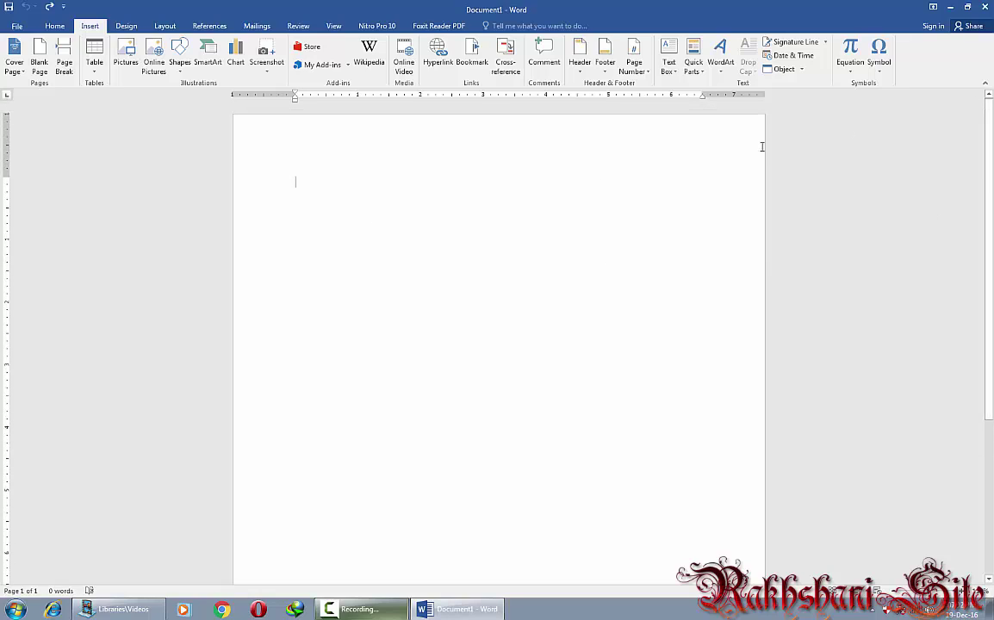
pyautogui.click(95, 68)
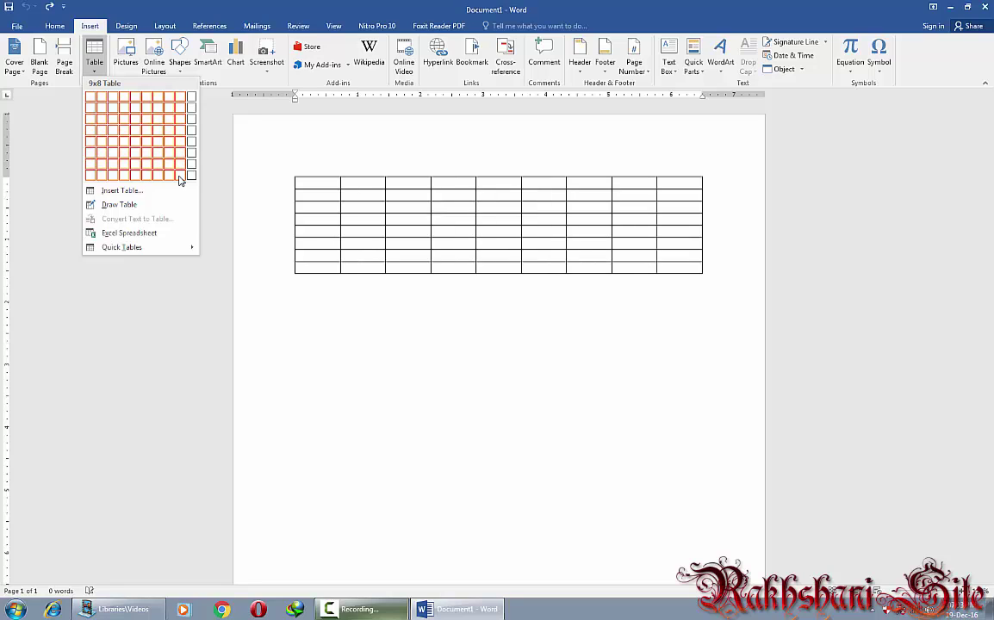
pyautogui.click(129, 232)
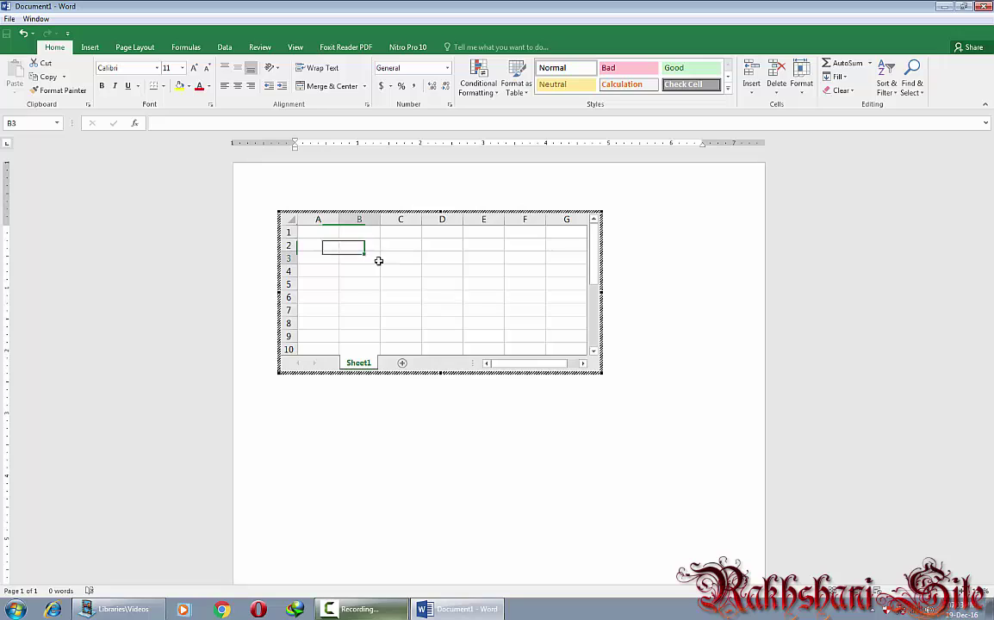
# - Select cells B3 and B1, exit the worksheet, then reopen it for editing
pyautogui.click(376, 259)
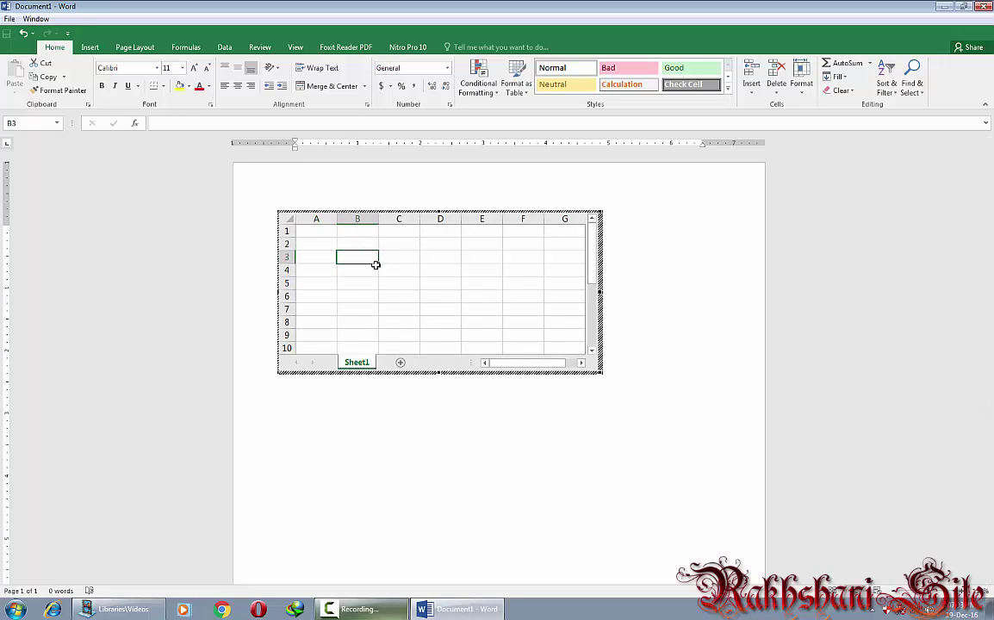
pyautogui.click(343, 234)
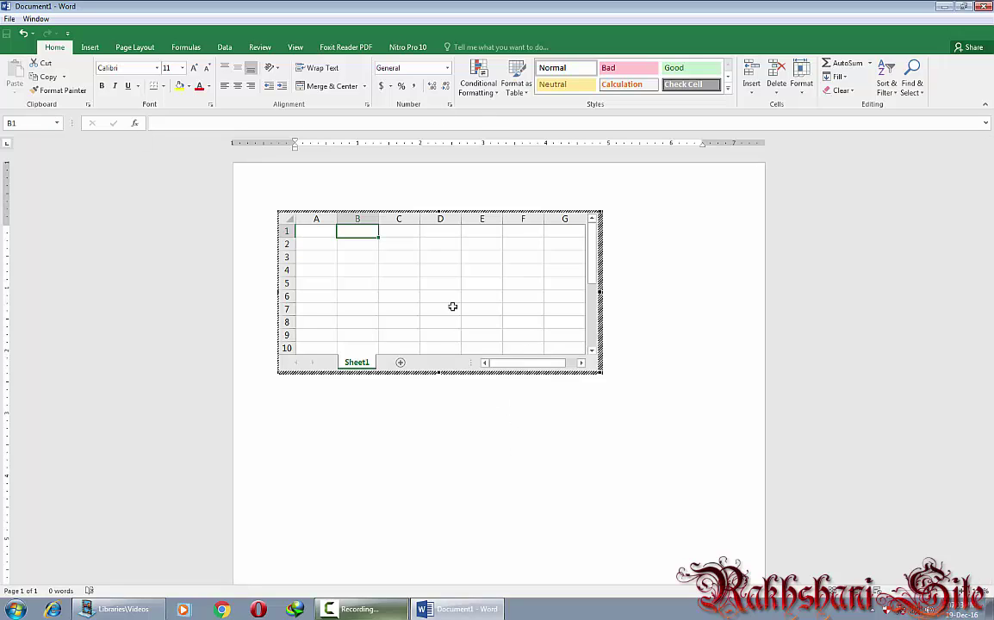
pyautogui.click(452, 415)
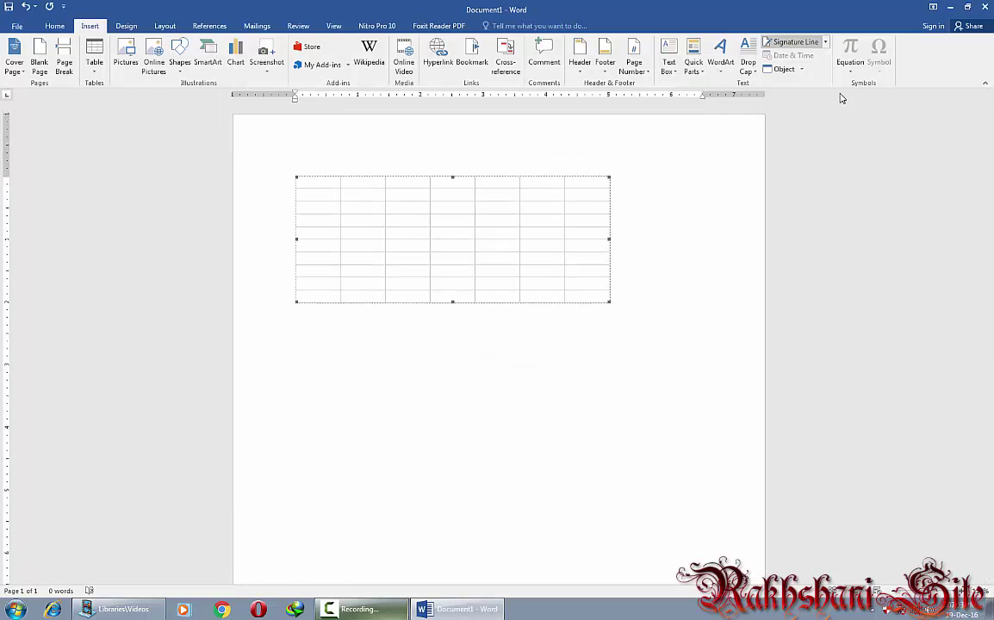
pyautogui.doubleClick(429, 198)
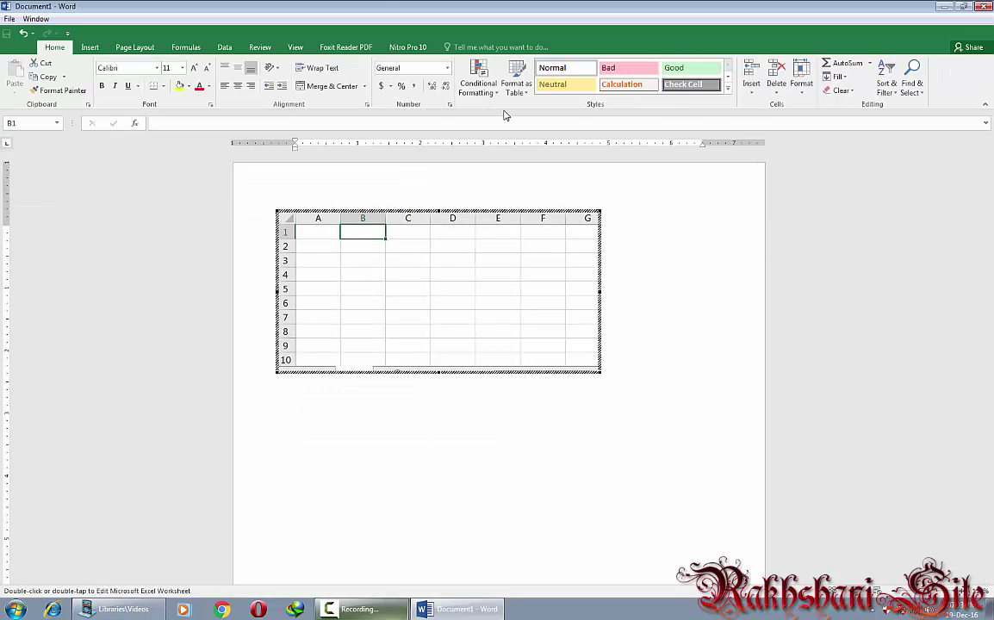
# - Enter 2 in A1 and A2 and AutoSum them to 4 in A3
pyautogui.click(325, 231)
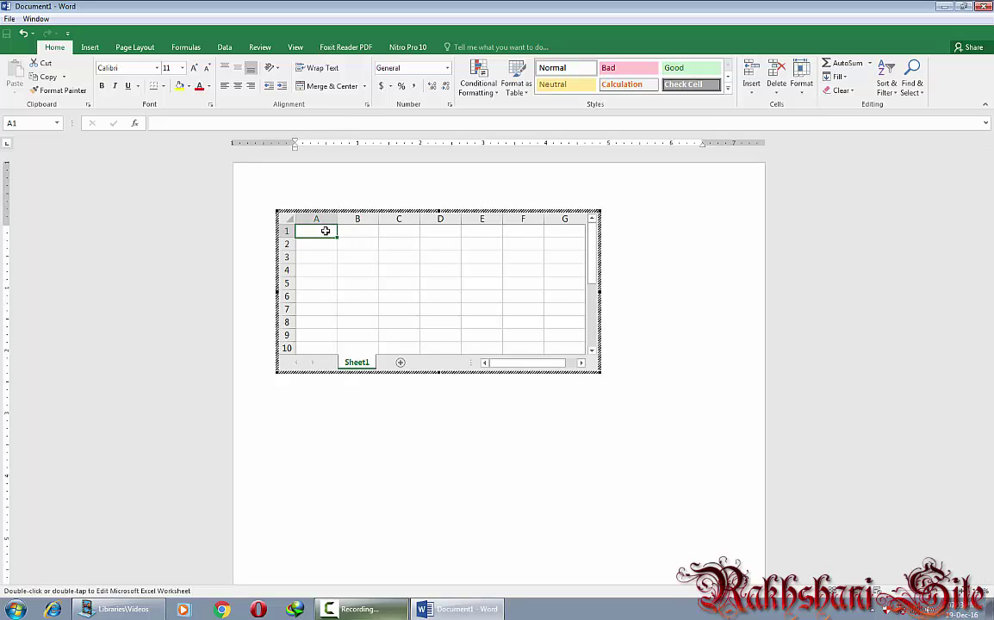
pyautogui.write('2')
pyautogui.press('Return')
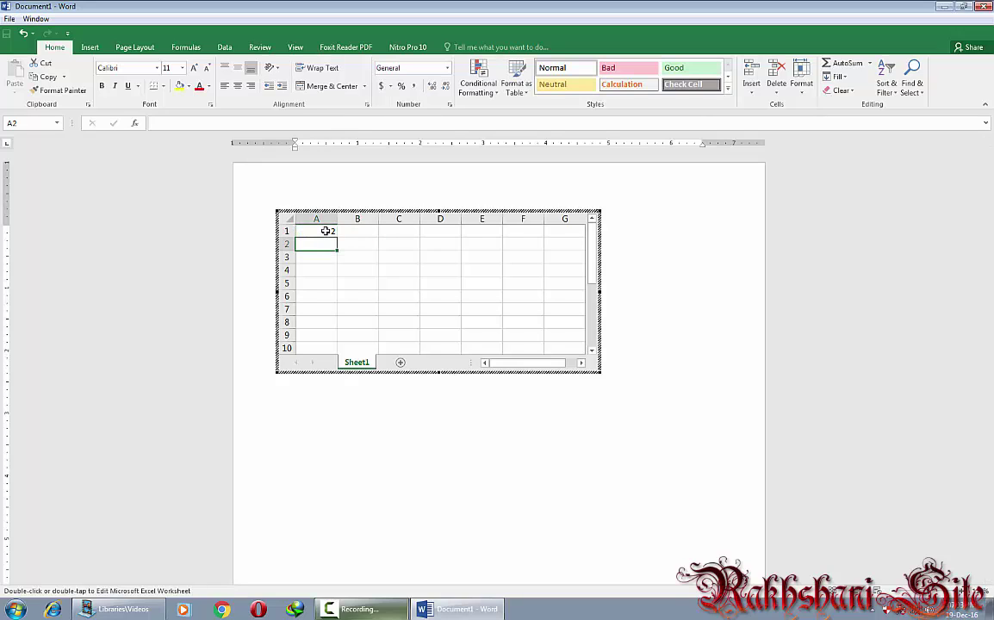
pyautogui.write('2')
pyautogui.press('Return')
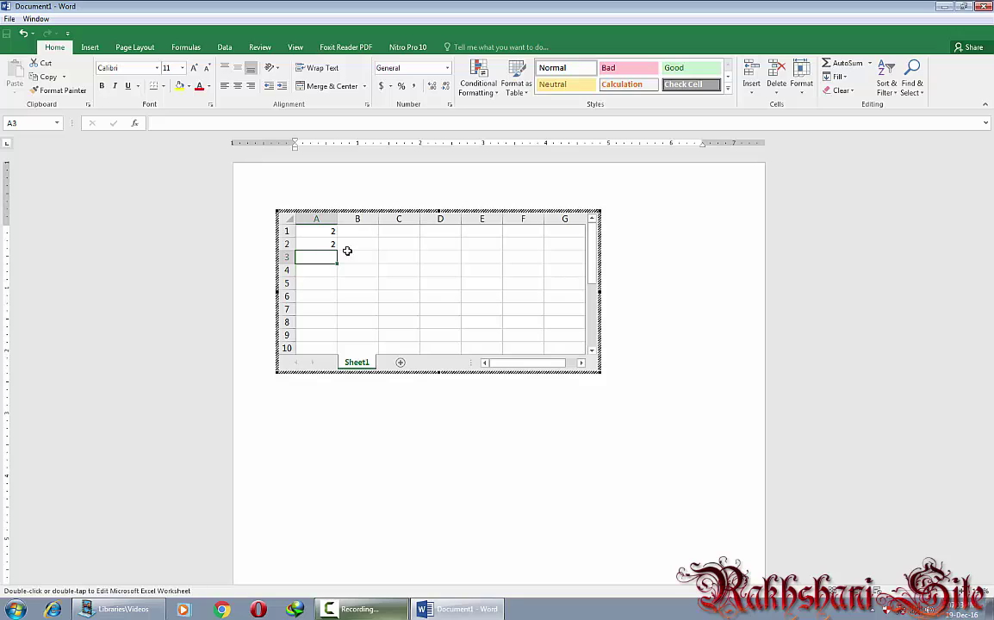
pyautogui.moveTo(319, 258); pyautogui.dragTo(316, 231)
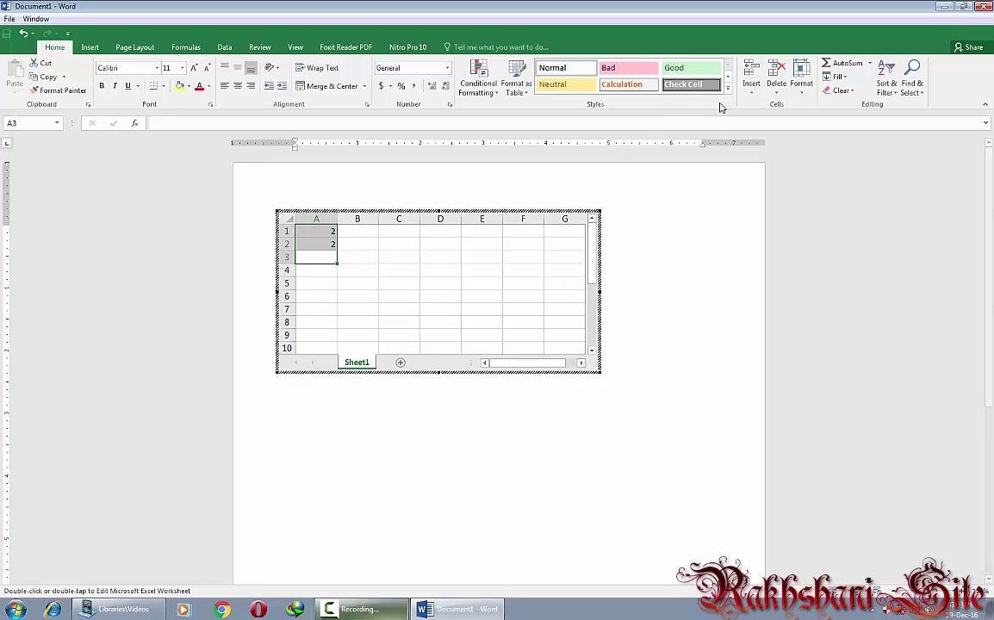
pyautogui.click(841, 63)
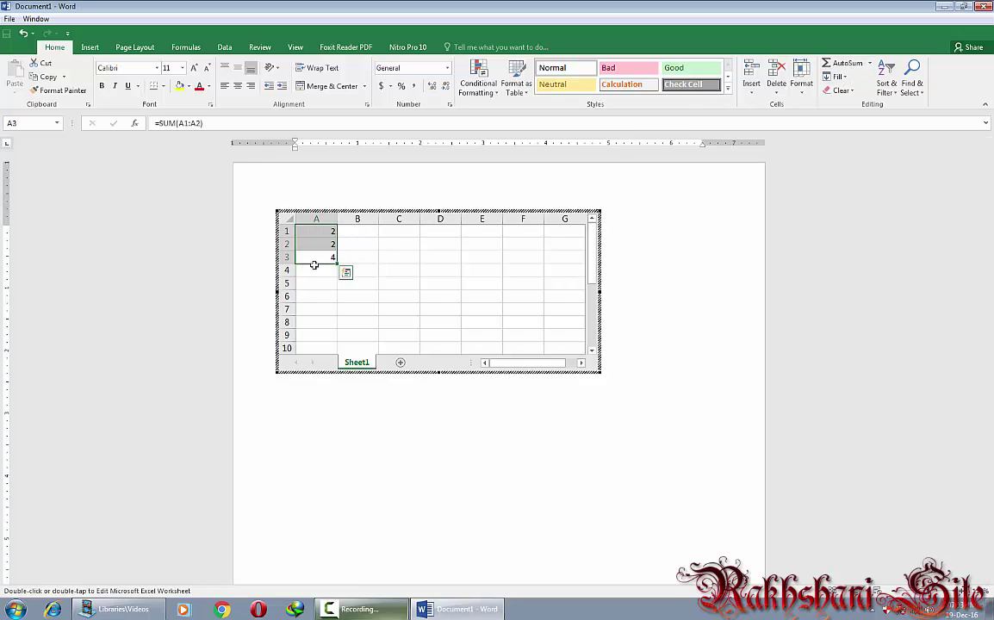
# - Return to the document and delete the embedded worksheet object
pyautogui.click(459, 466)
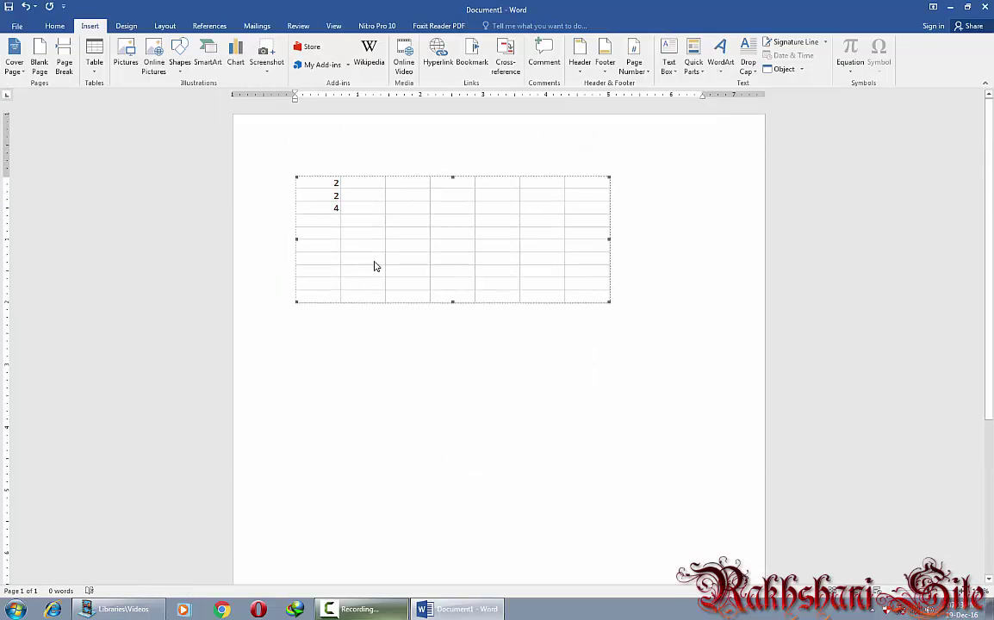
pyautogui.click(327, 199)
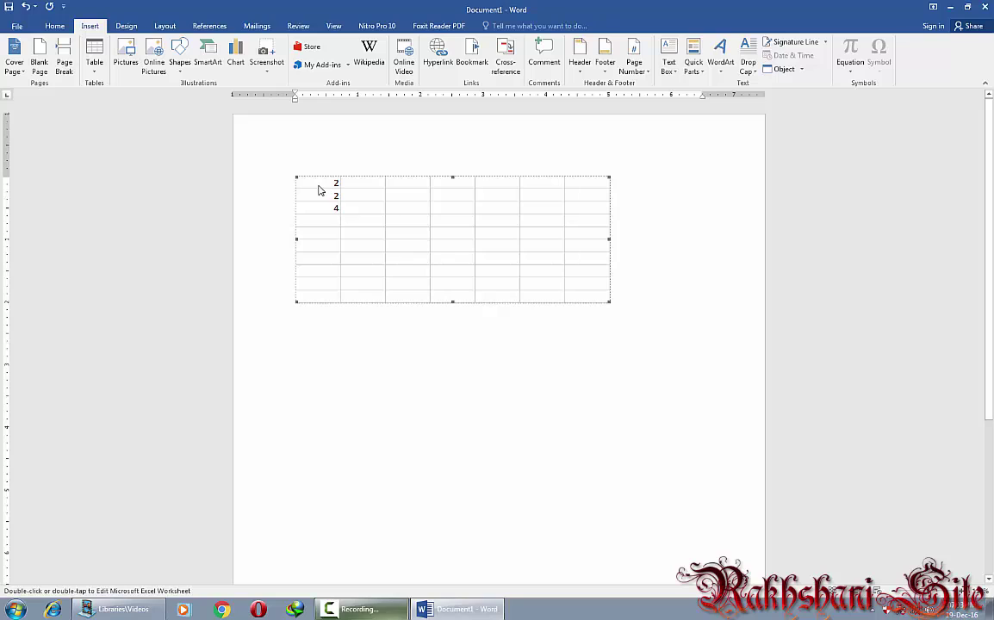
pyautogui.moveTo(288, 168); pyautogui.dragTo(564, 291)
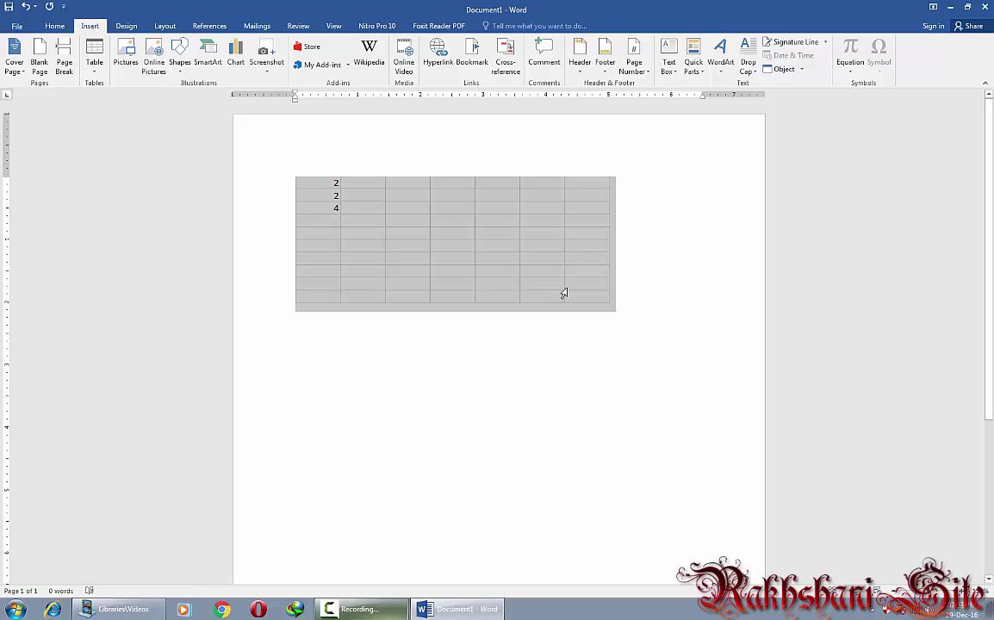
pyautogui.press('Delete')
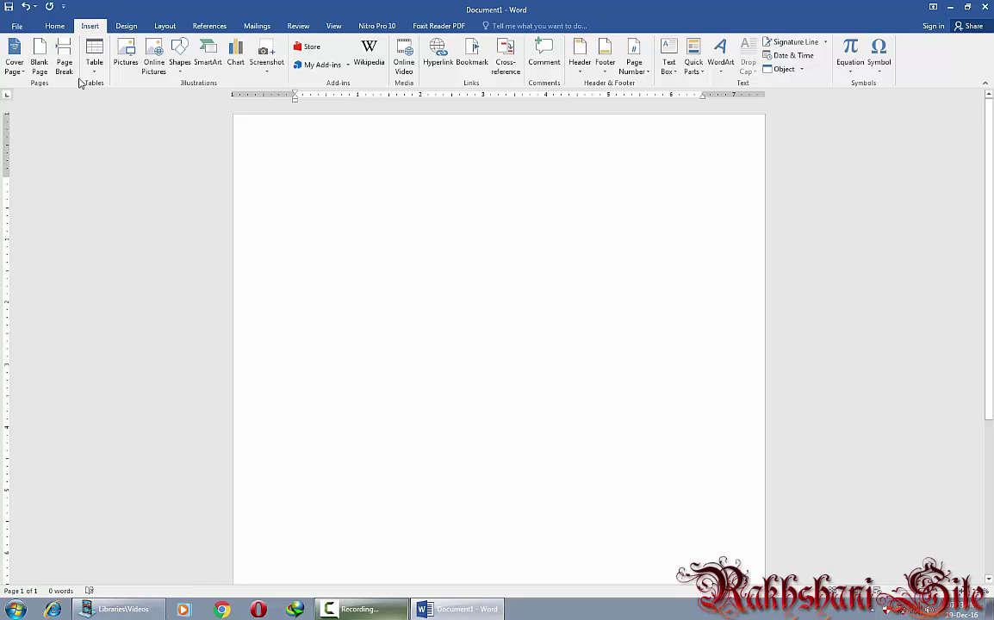
pyautogui.click(94, 57)
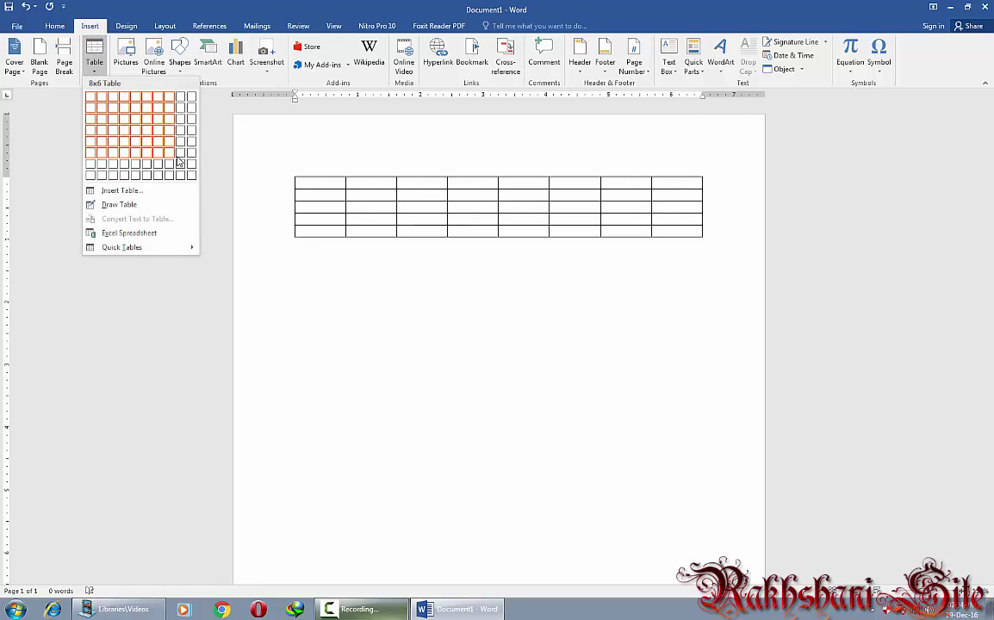
pyautogui.click(155, 197)
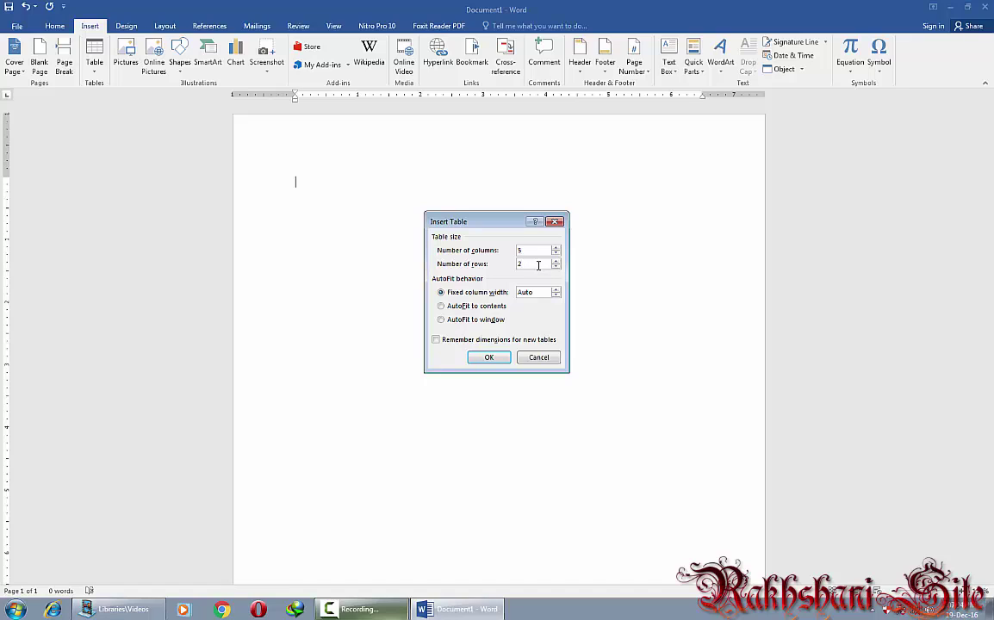
pyautogui.write('4')
pyautogui.click(498, 355)
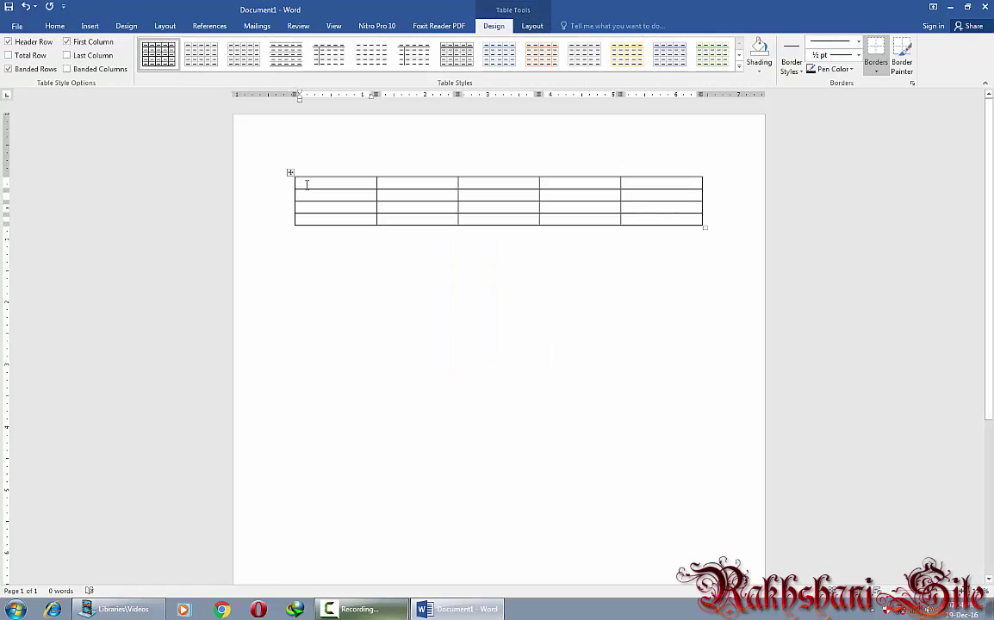
pyautogui.moveTo(306, 184); pyautogui.dragTo(651, 220)
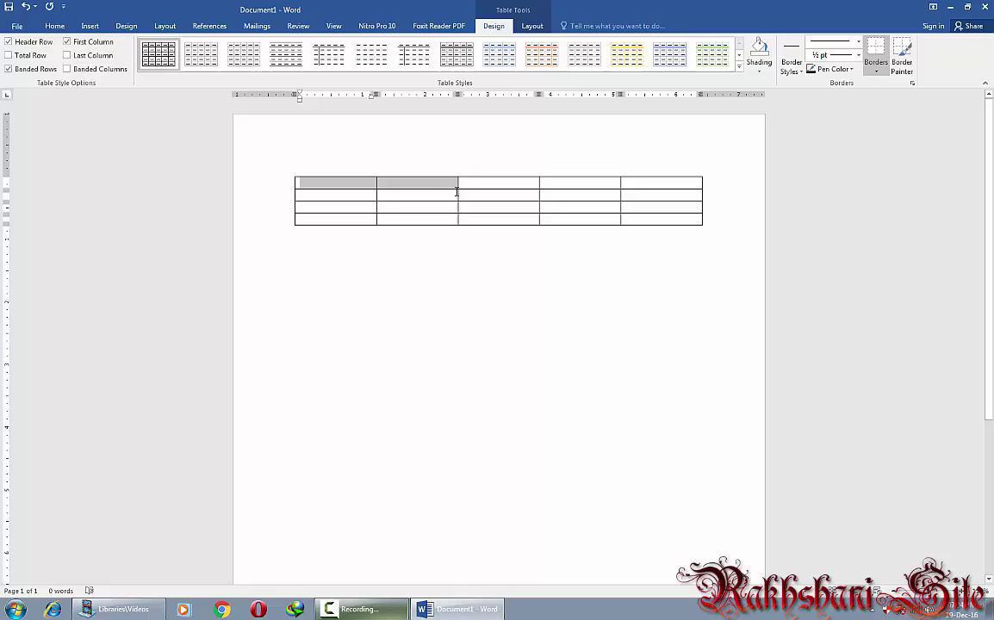
pyautogui.click(416, 249)
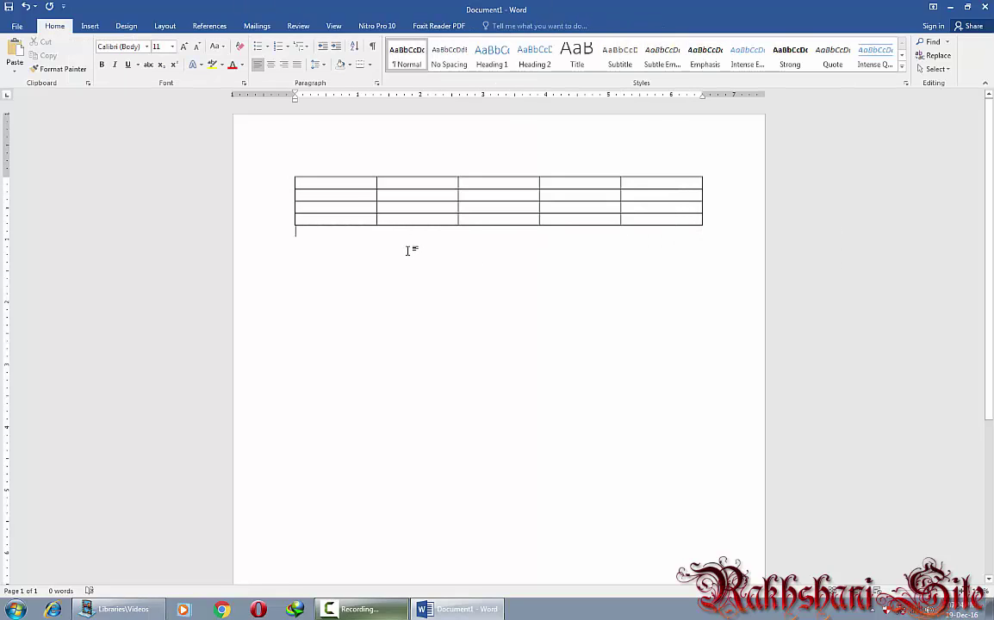
pyautogui.hotkey('ctrl', 'z')
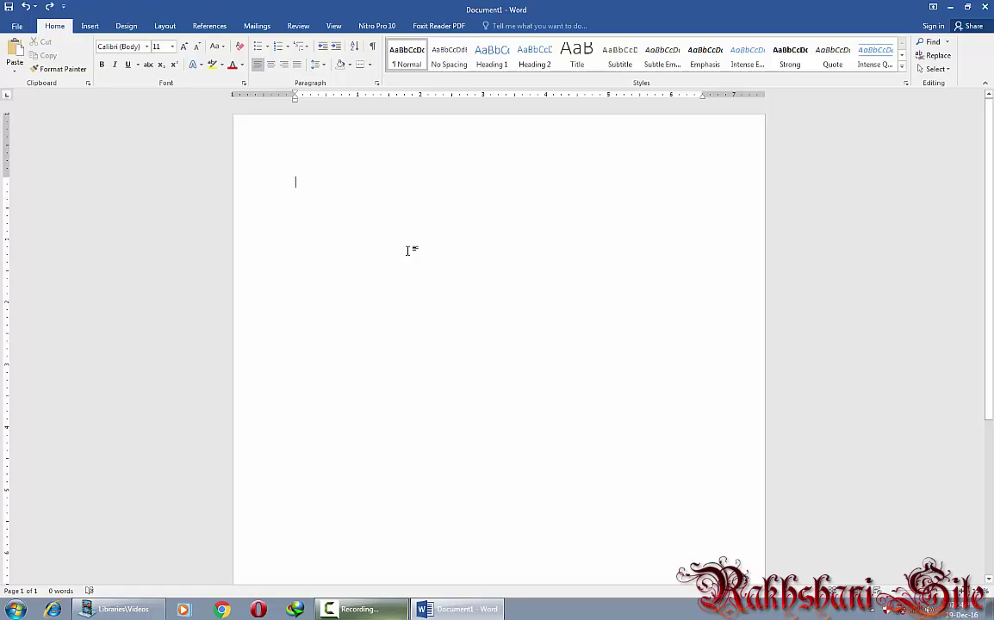
# - Insert a 5-column, 2-row table set to AutoFit to contents
pyautogui.click(86, 27)
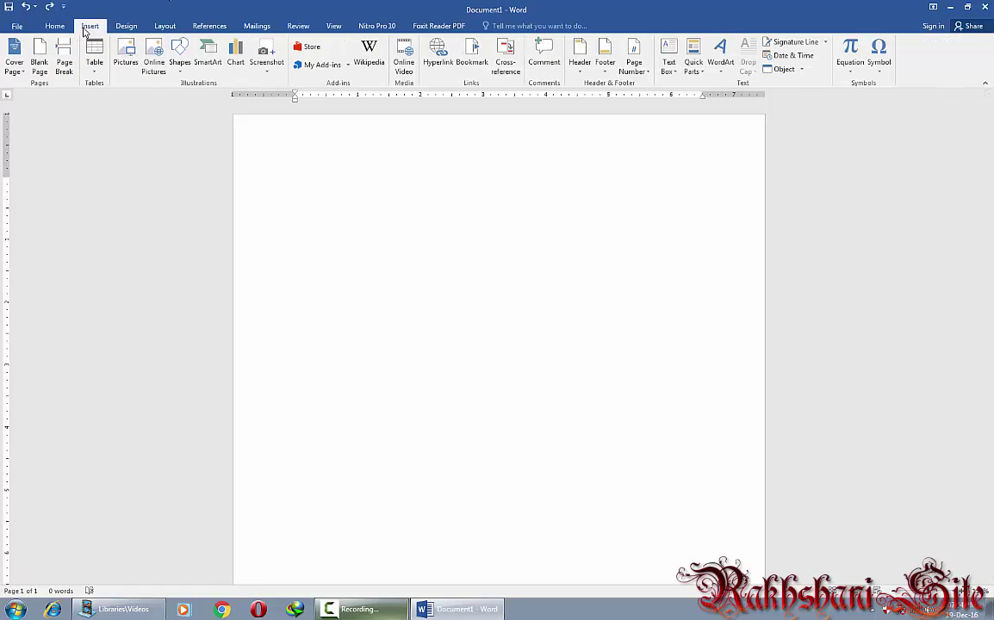
pyautogui.click(95, 72)
pyautogui.click(132, 193)
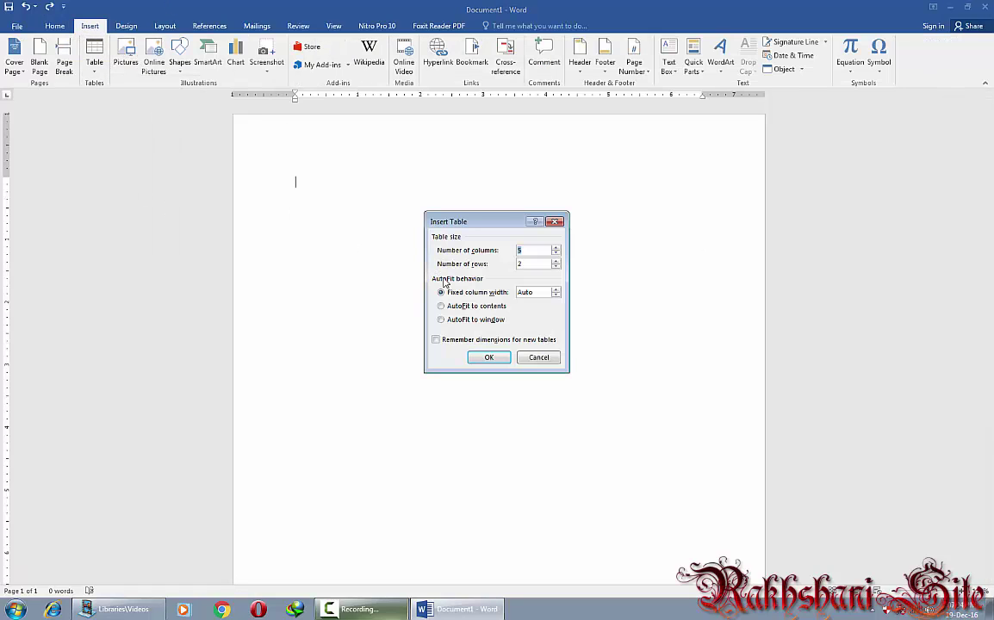
pyautogui.click(488, 312)
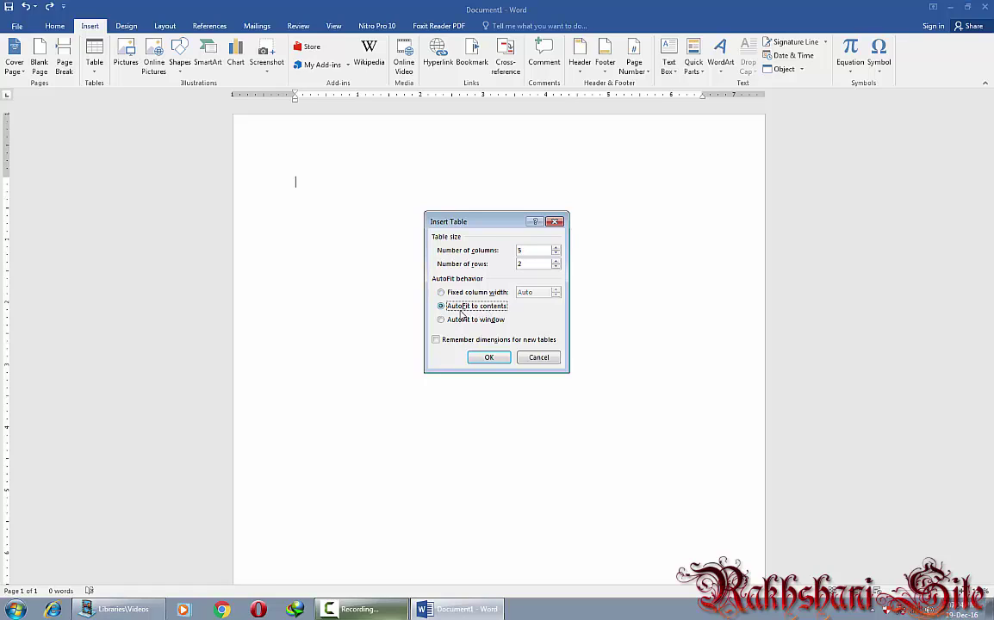
pyautogui.click(490, 356)
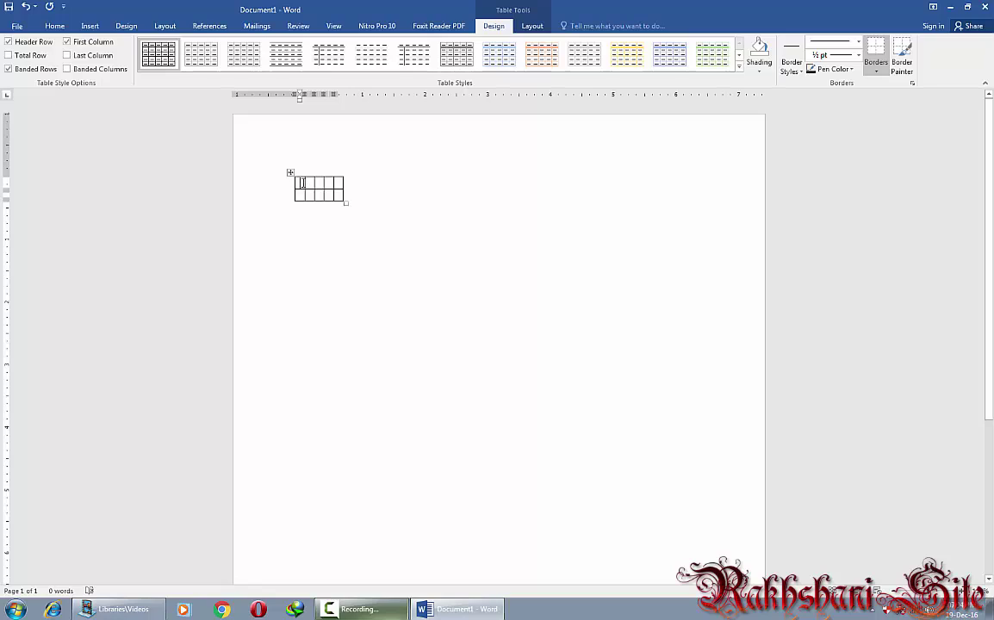
# - Fill the first cell with long runs of 5s to stretch it, then remove the table
pyautogui.moveTo(341, 195); pyautogui.dragTo(309, 184)
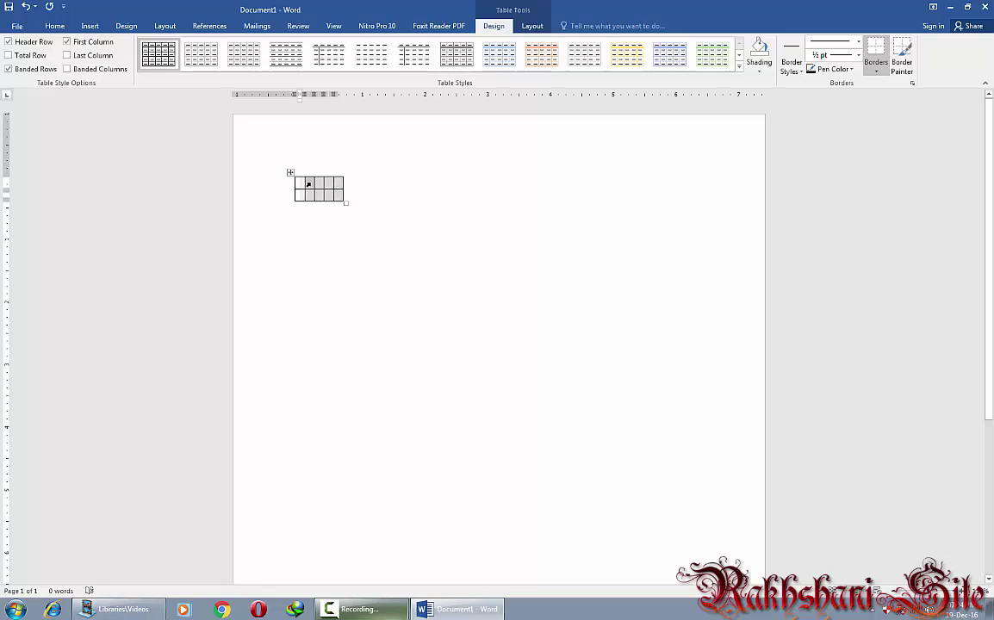
pyautogui.click(300, 183)
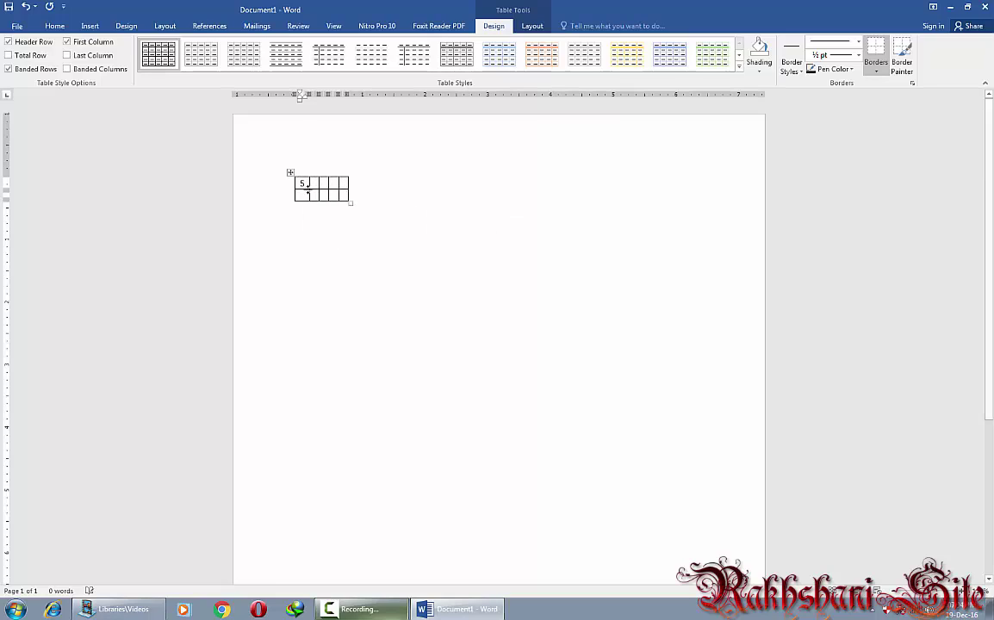
pyautogui.write('555555555555555555555555555555555555')
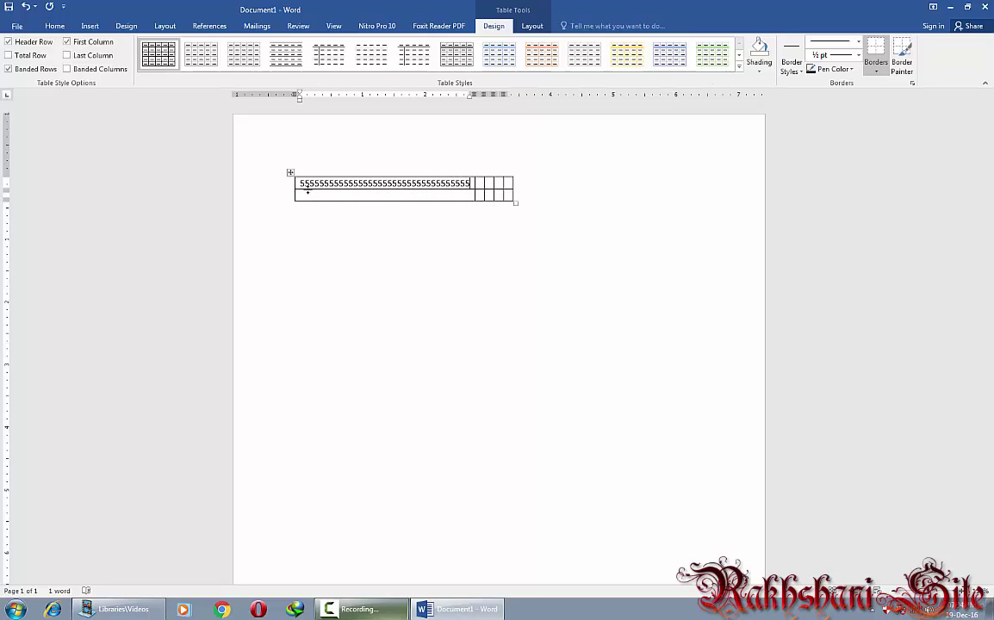
pyautogui.press('Return')
pyautogui.write('55555555555555555')
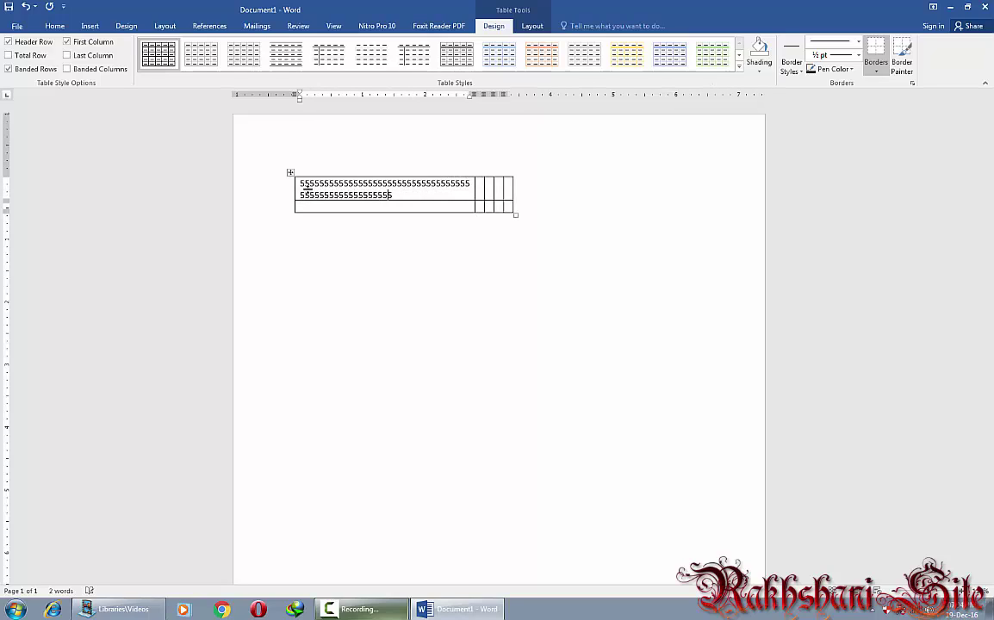
pyautogui.click(435, 268)
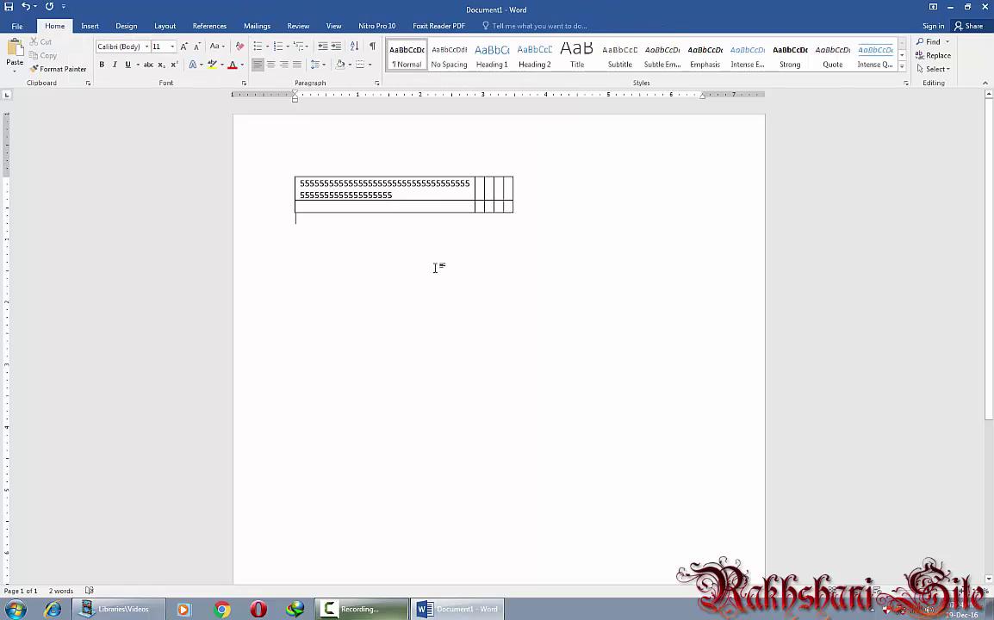
pyautogui.hotkey('ctrl', 'z')
pyautogui.hotkey('ctrl', 'z')
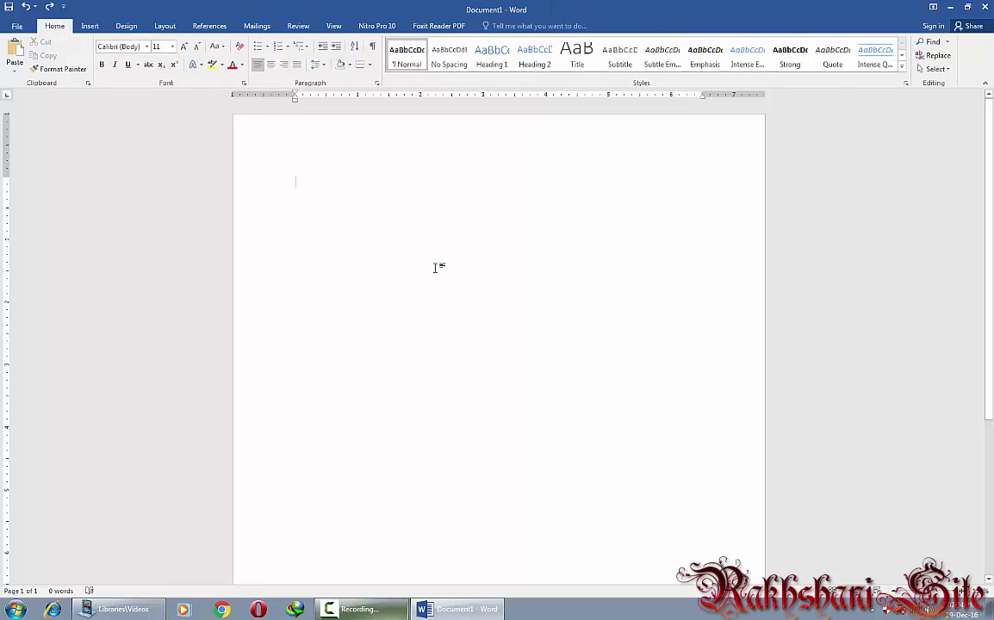
# - Insert a 5-column, 4-row table set to AutoFit to window
pyautogui.click(90, 26)
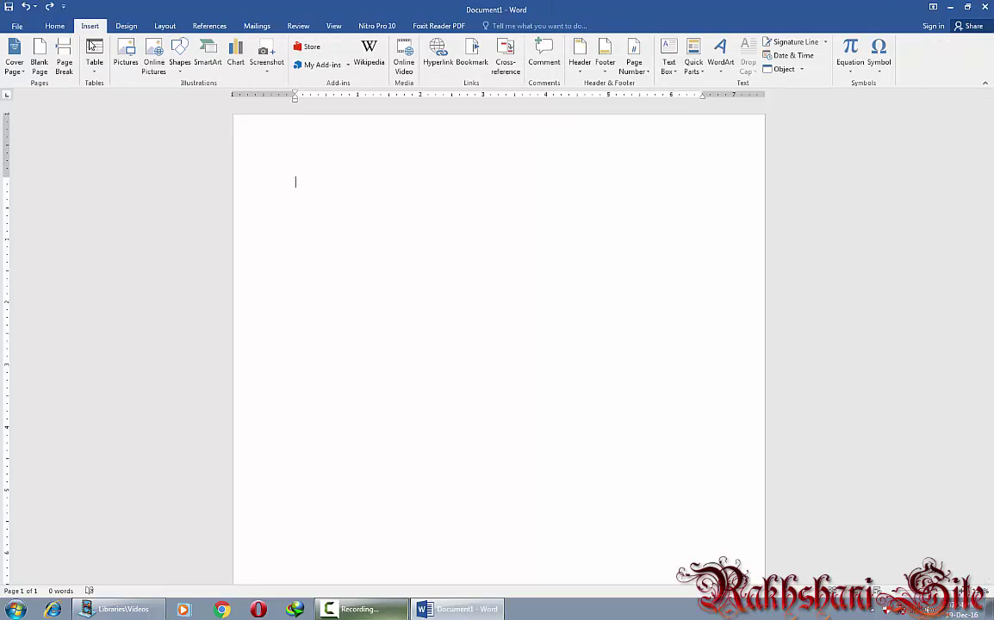
pyautogui.click(97, 76)
pyautogui.click(125, 191)
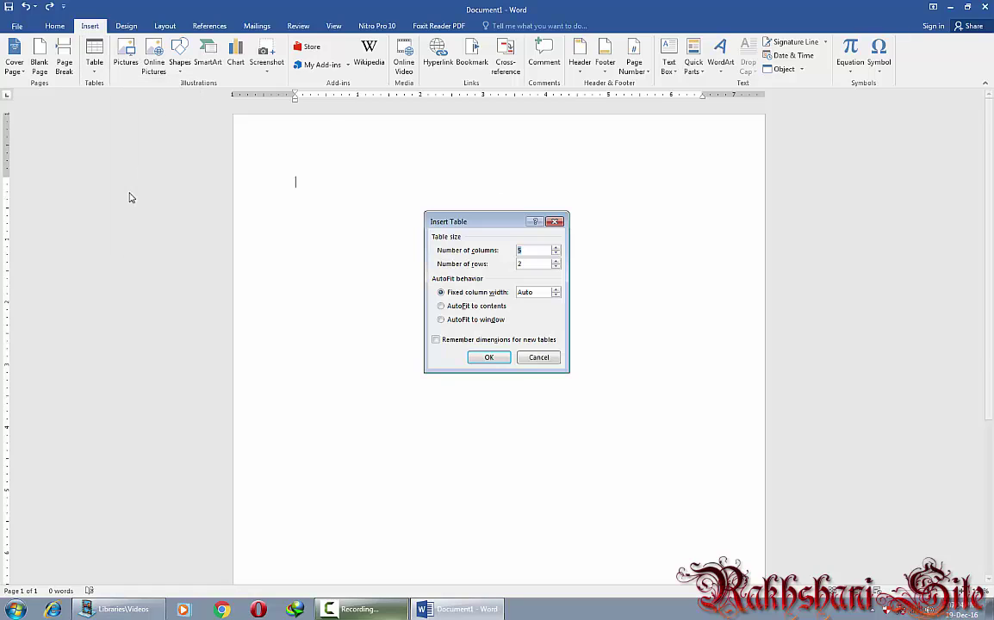
pyautogui.click(484, 324)
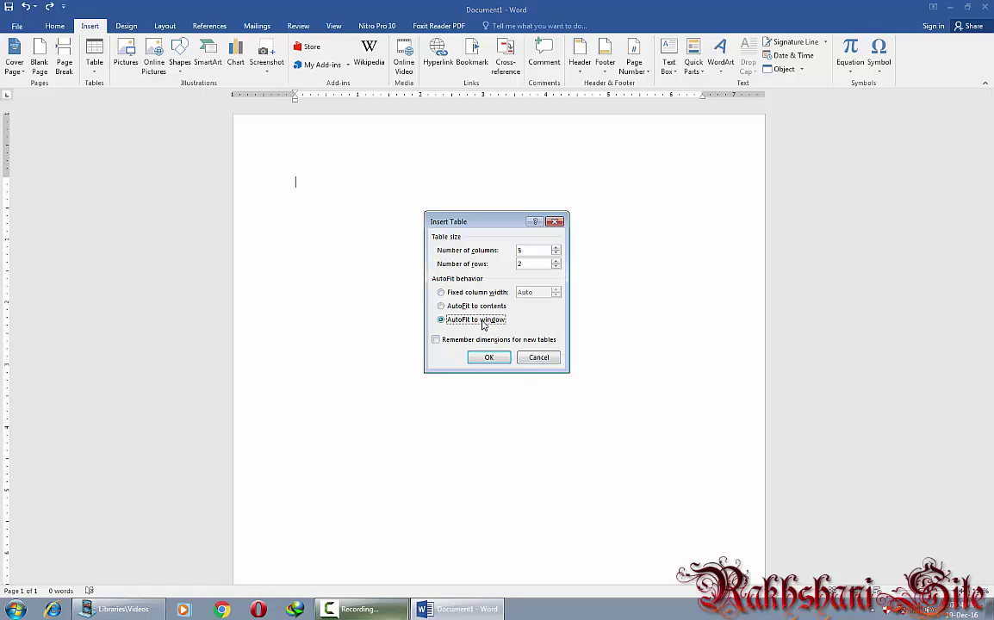
pyautogui.doubleClick(535, 265)
pyautogui.write('4')
pyautogui.click(488, 356)
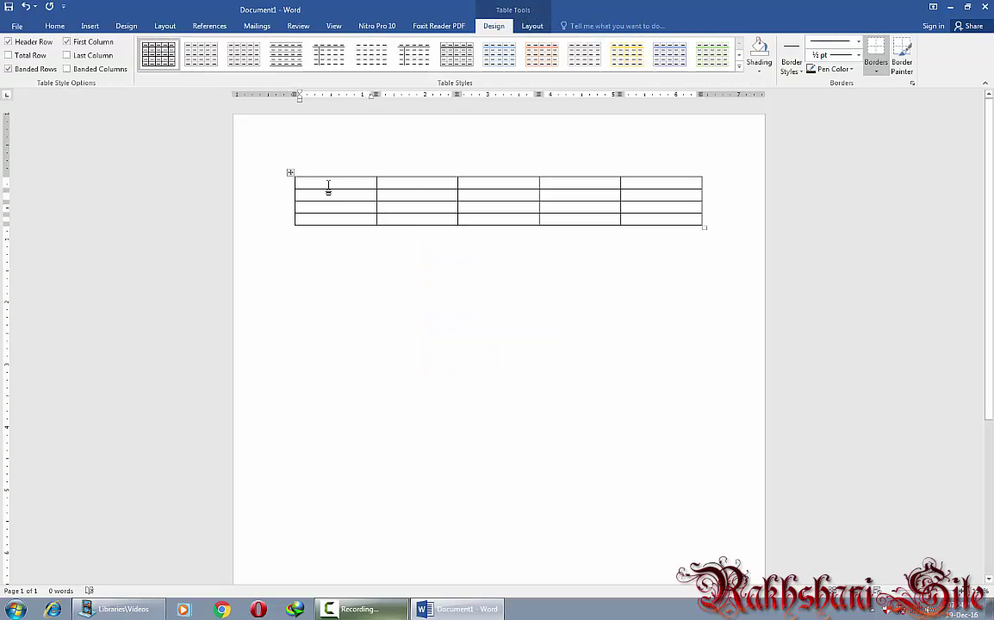
# - Select the table and apply a light blue gridline table style
pyautogui.moveTo(328, 188); pyautogui.dragTo(658, 218)
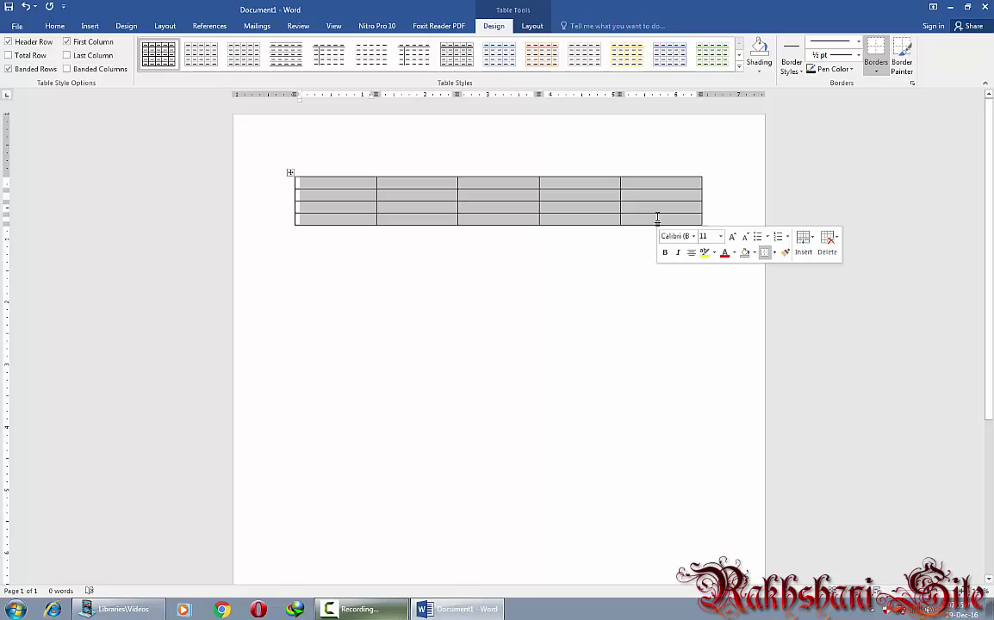
pyautogui.click(542, 54)
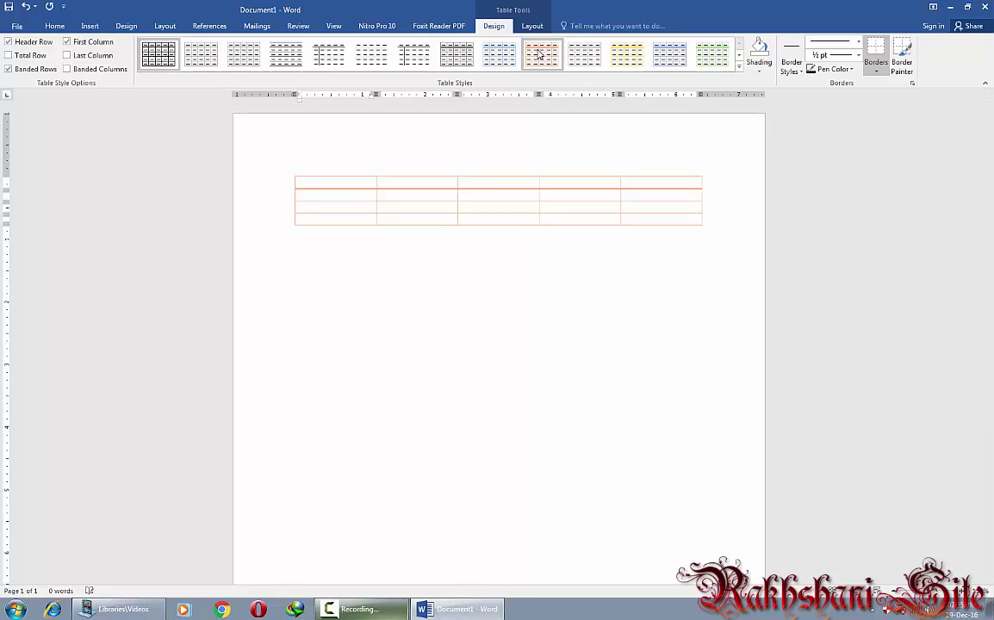
pyautogui.click(603, 53)
pyautogui.click(555, 348)
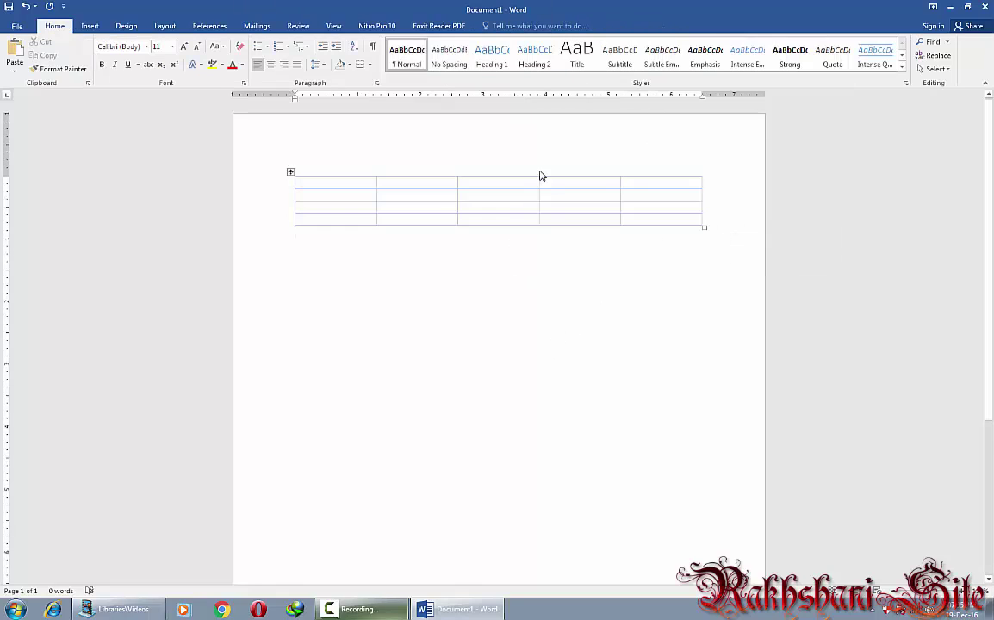
pyautogui.click(90, 26)
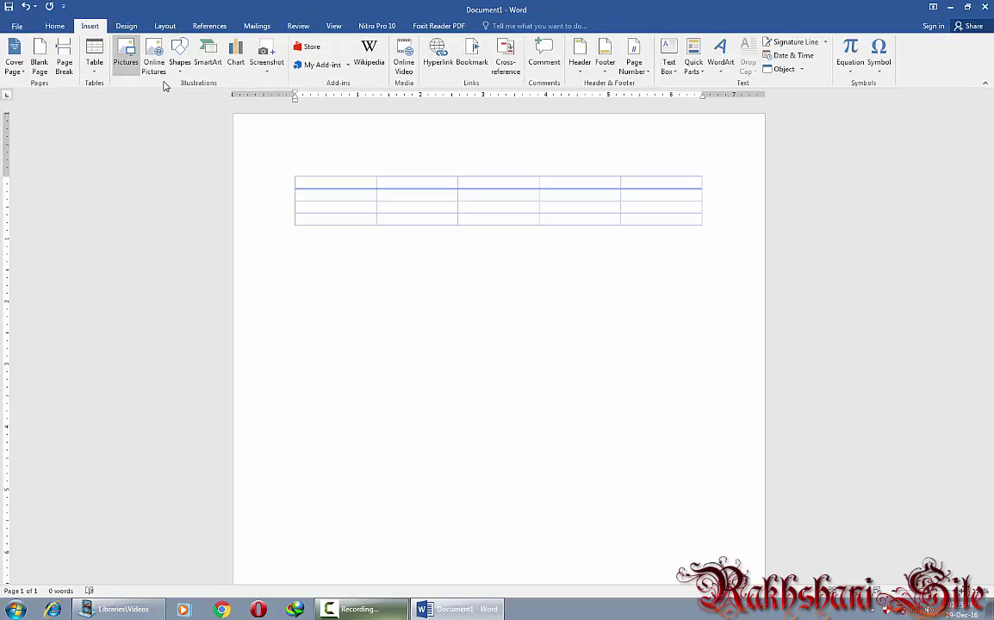
# - Draw a table box below the blue table with three vertical borders
pyautogui.click(101, 75)
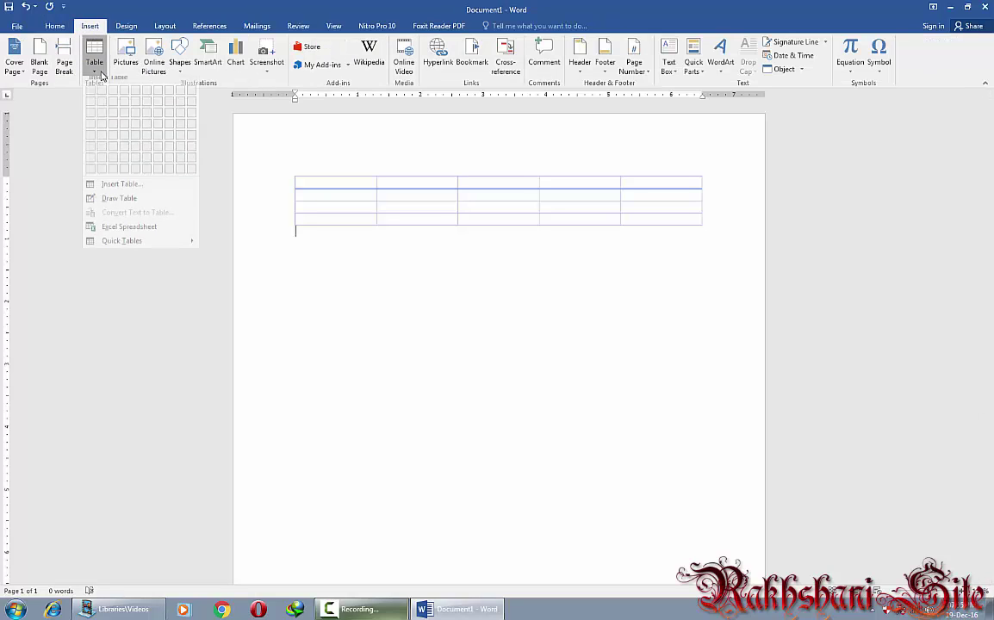
pyautogui.click(119, 199)
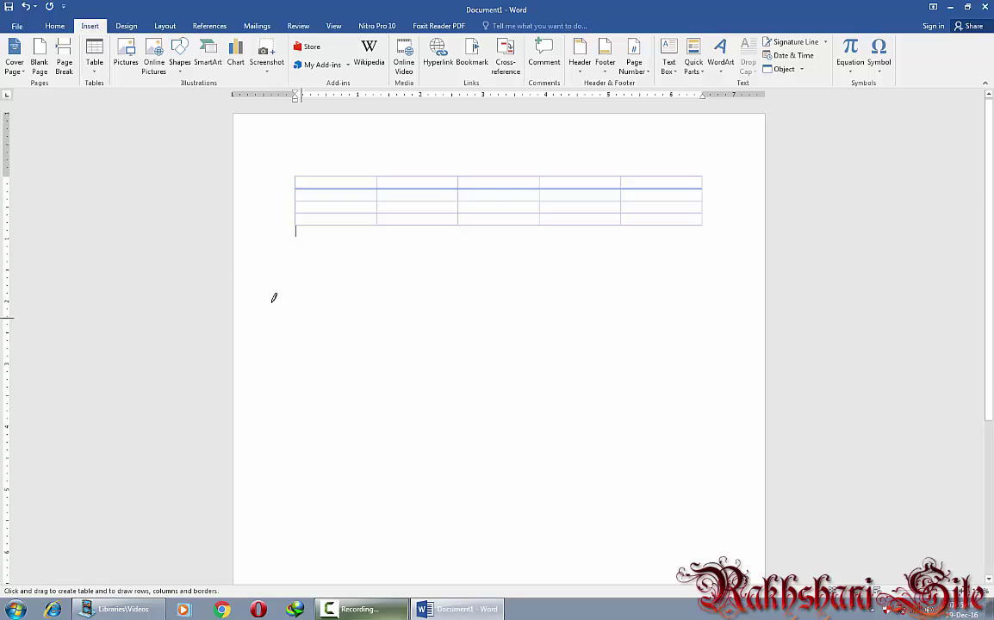
pyautogui.moveTo(275, 268); pyautogui.dragTo(690, 388)
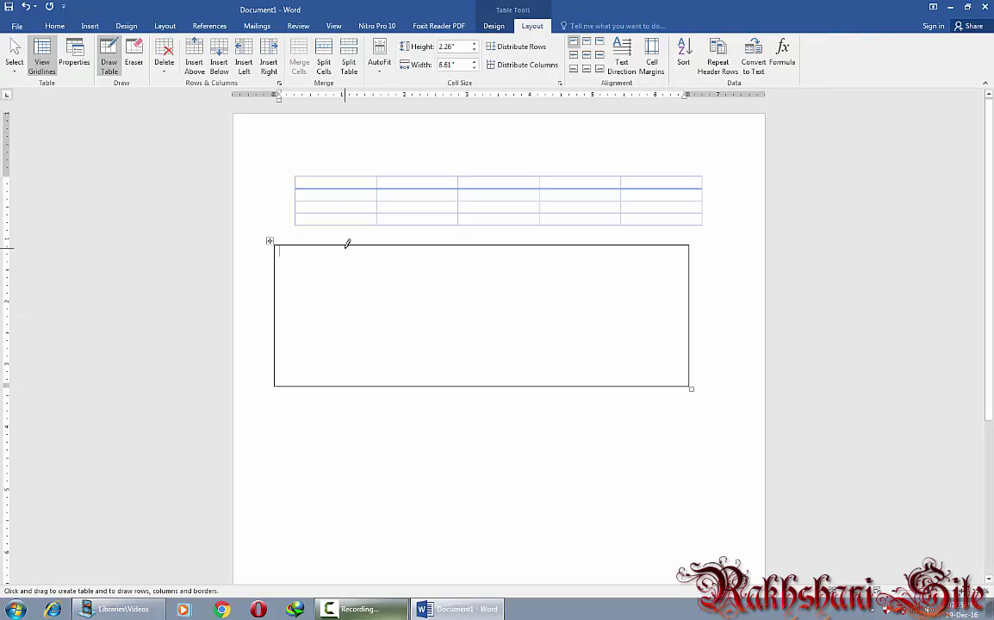
pyautogui.moveTo(345, 246); pyautogui.dragTo(345, 387)
pyautogui.moveTo(425, 245); pyautogui.dragTo(424, 401)
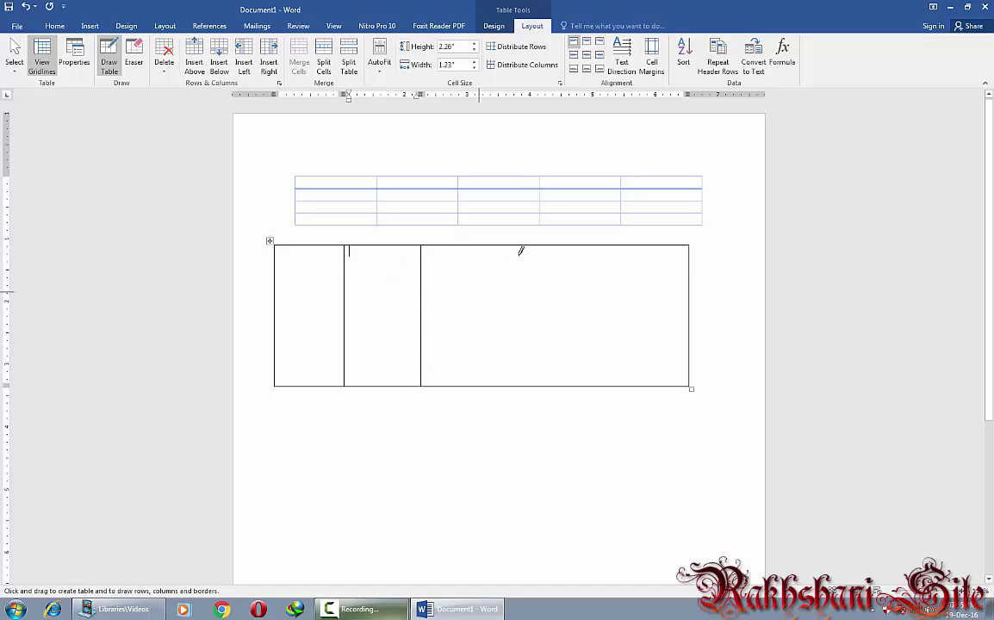
pyautogui.moveTo(524, 244); pyautogui.dragTo(516, 388)
# - Add horizontal splits, a right-side column border and an X across one upper cell
pyautogui.moveTo(277, 327); pyautogui.dragTo(414, 327)
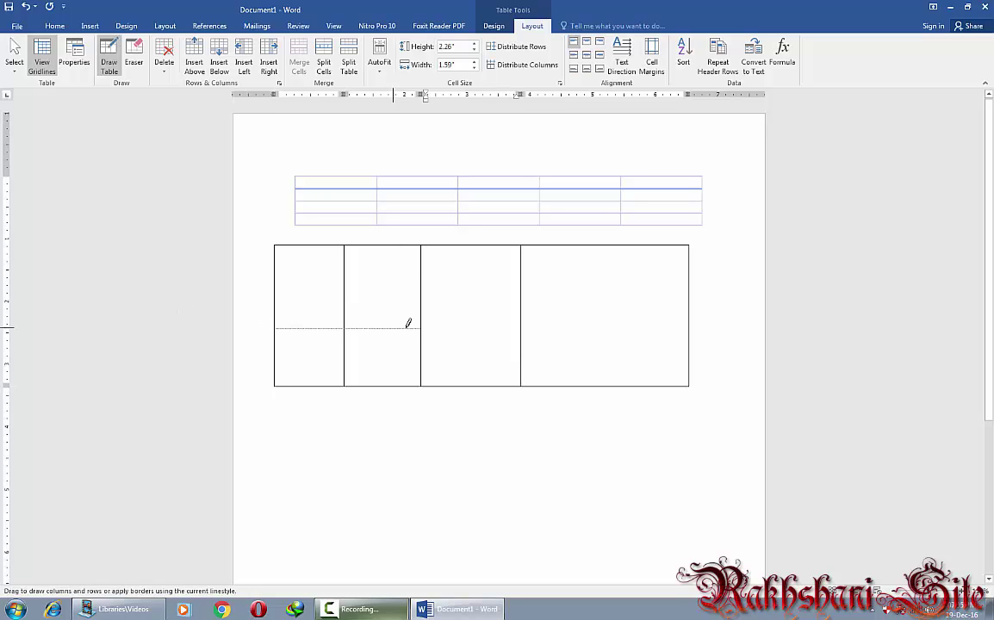
pyautogui.moveTo(629, 249); pyautogui.dragTo(629, 384)
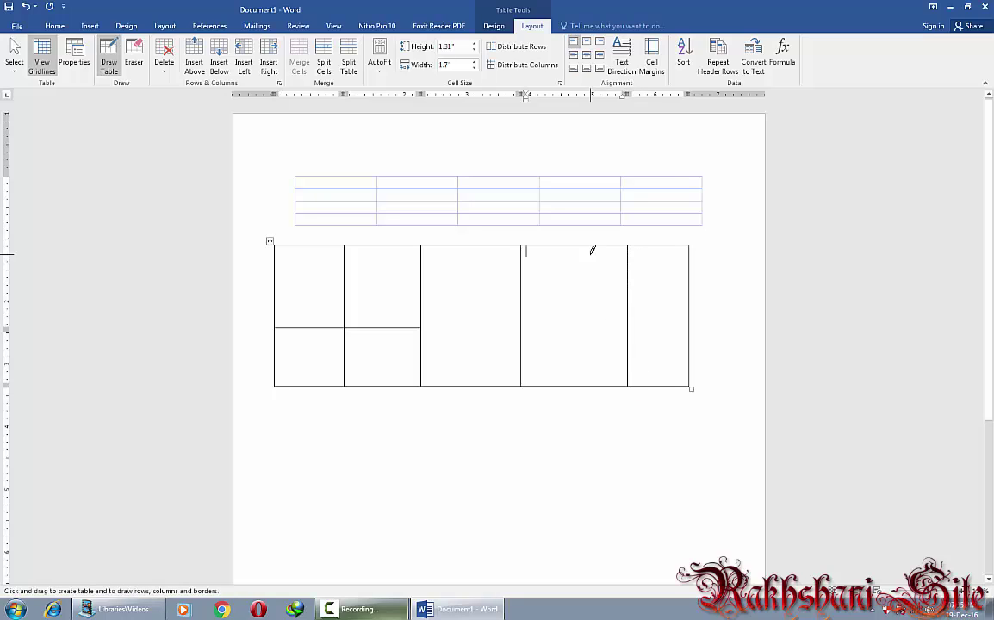
pyautogui.moveTo(524, 283); pyautogui.dragTo(693, 276)
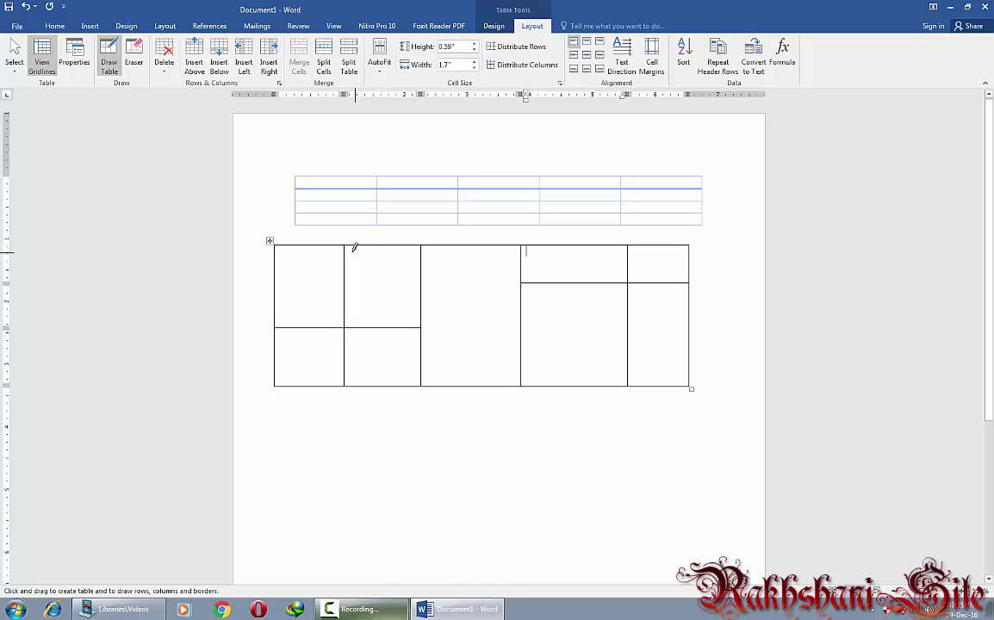
pyautogui.moveTo(345, 247); pyautogui.dragTo(420, 327)
pyautogui.moveTo(421, 248); pyautogui.dragTo(347, 326)
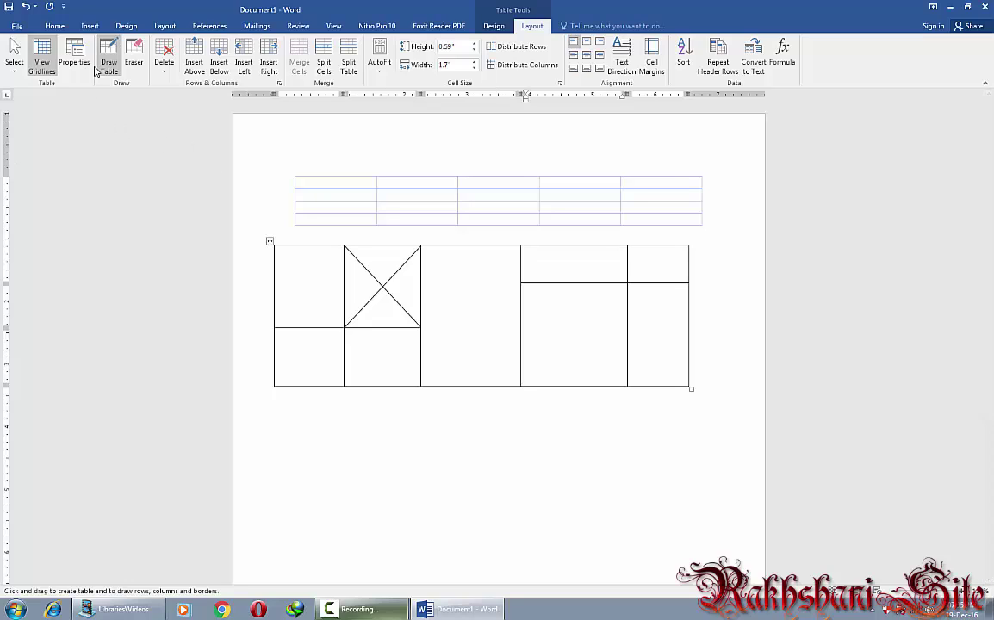
# - Erase both diagonals of the X plus the column dividers and upper borders of the hand-drawn table
pyautogui.click(133, 62)
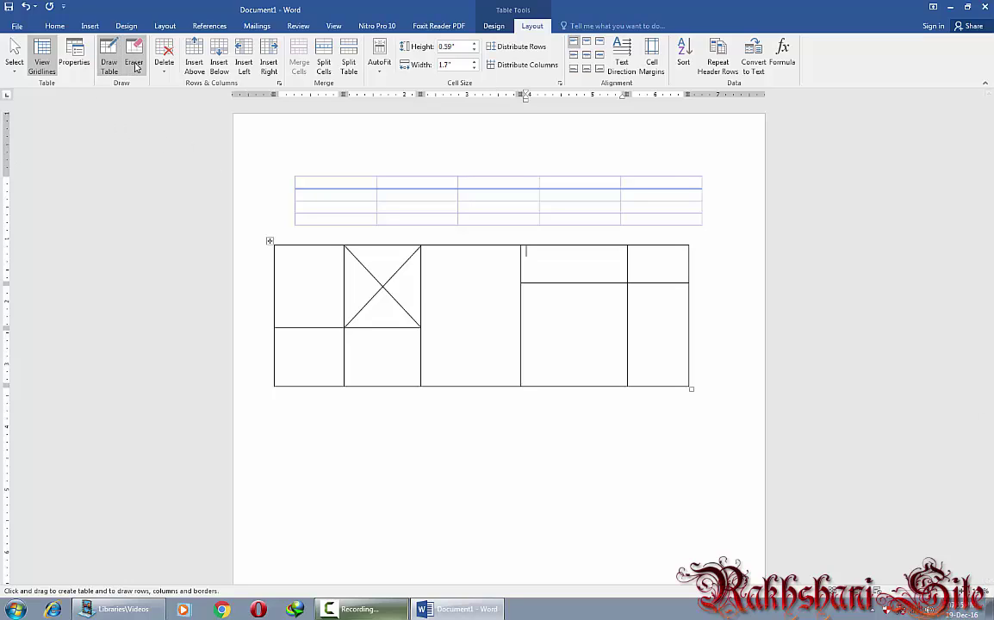
pyautogui.click(389, 278)
pyautogui.click(370, 272)
pyautogui.click(421, 319)
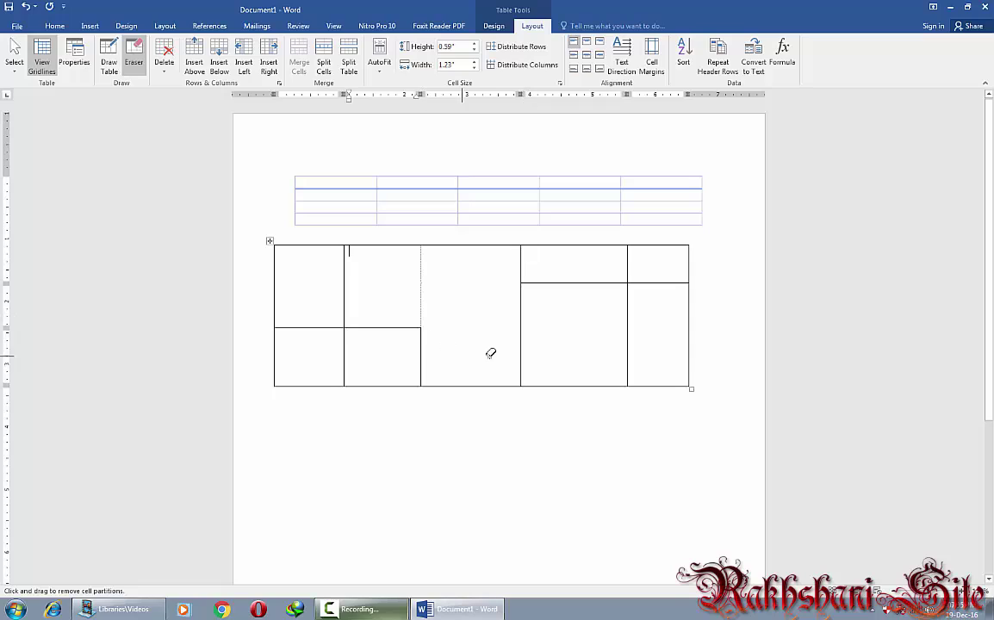
pyautogui.click(523, 344)
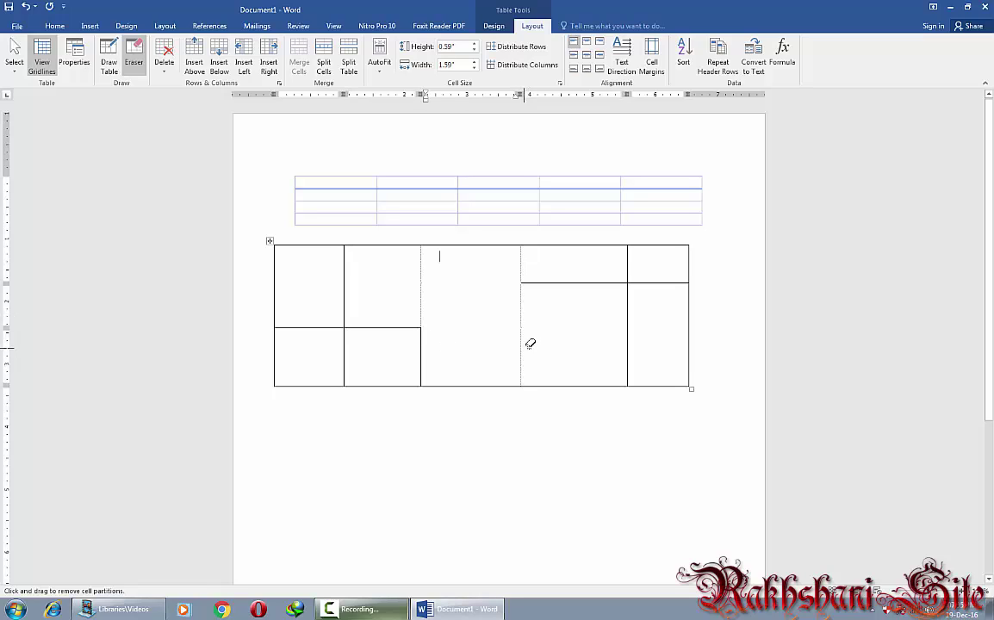
pyautogui.click(570, 246)
pyautogui.click(480, 245)
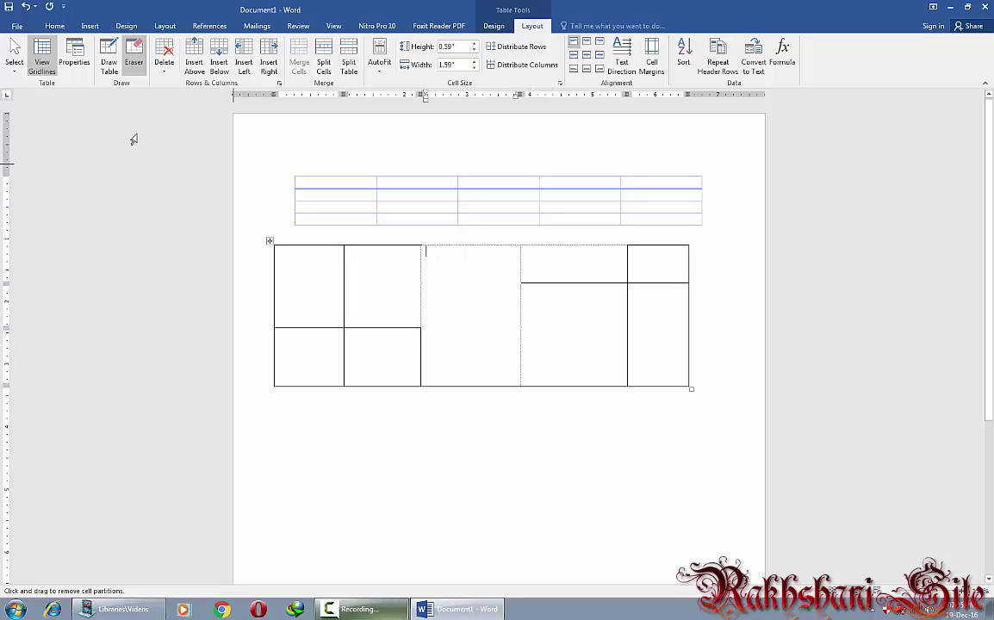
pyautogui.click(55, 26)
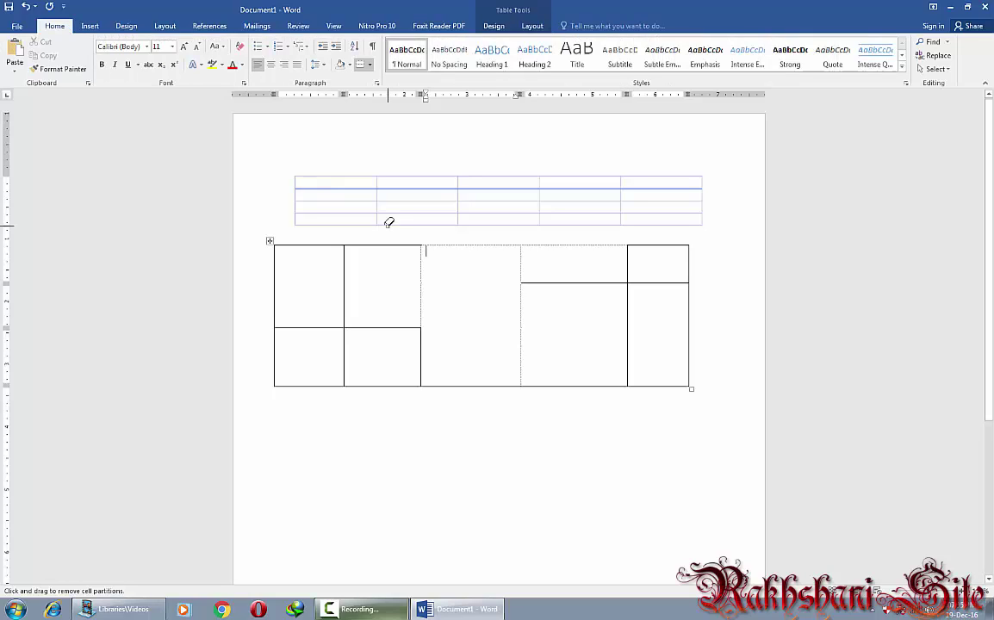